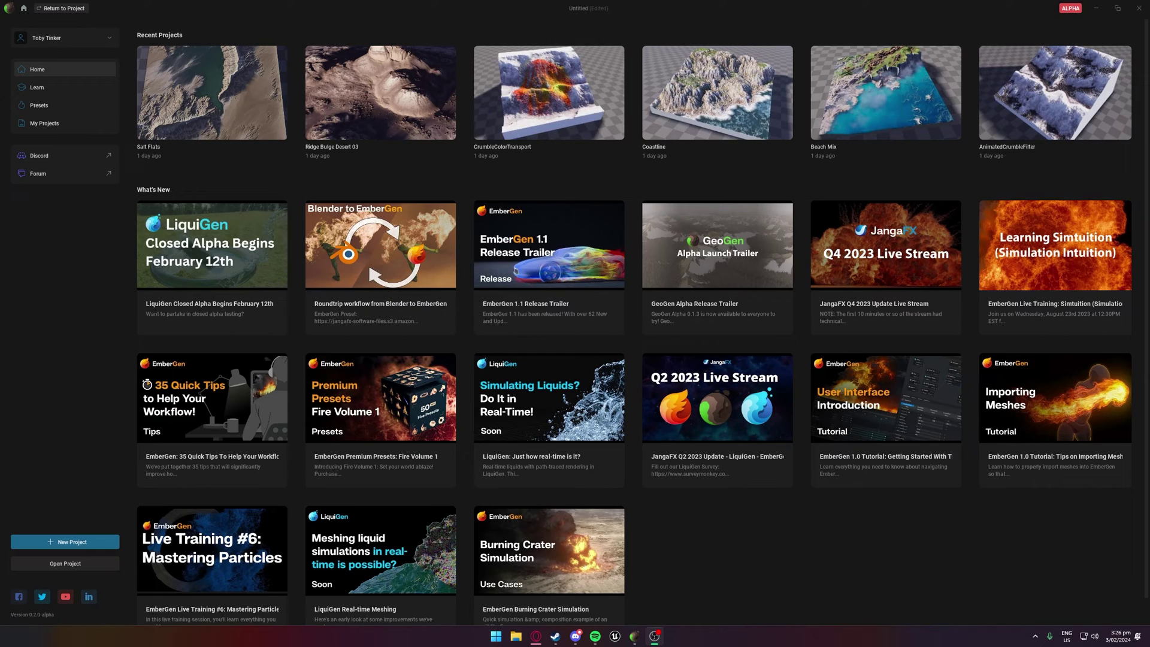
# Create a new project and discard the unsaved changes in the current one.
pyautogui.click(91, 408)
pyautogui.click(96, 542)
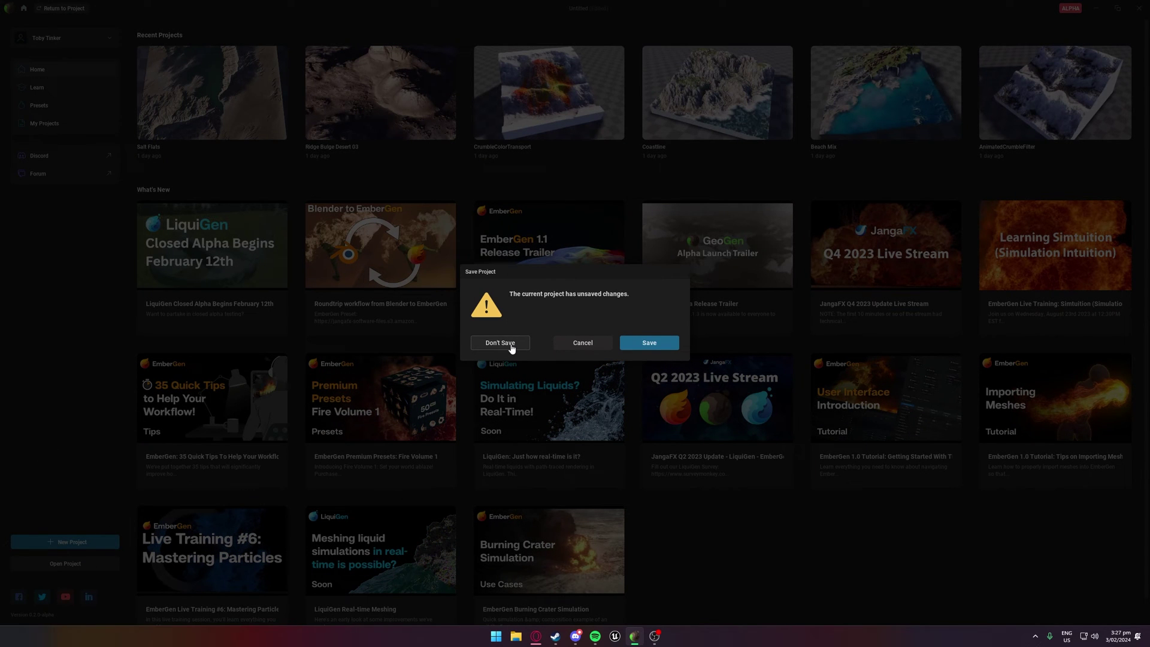
pyautogui.click(512, 344)
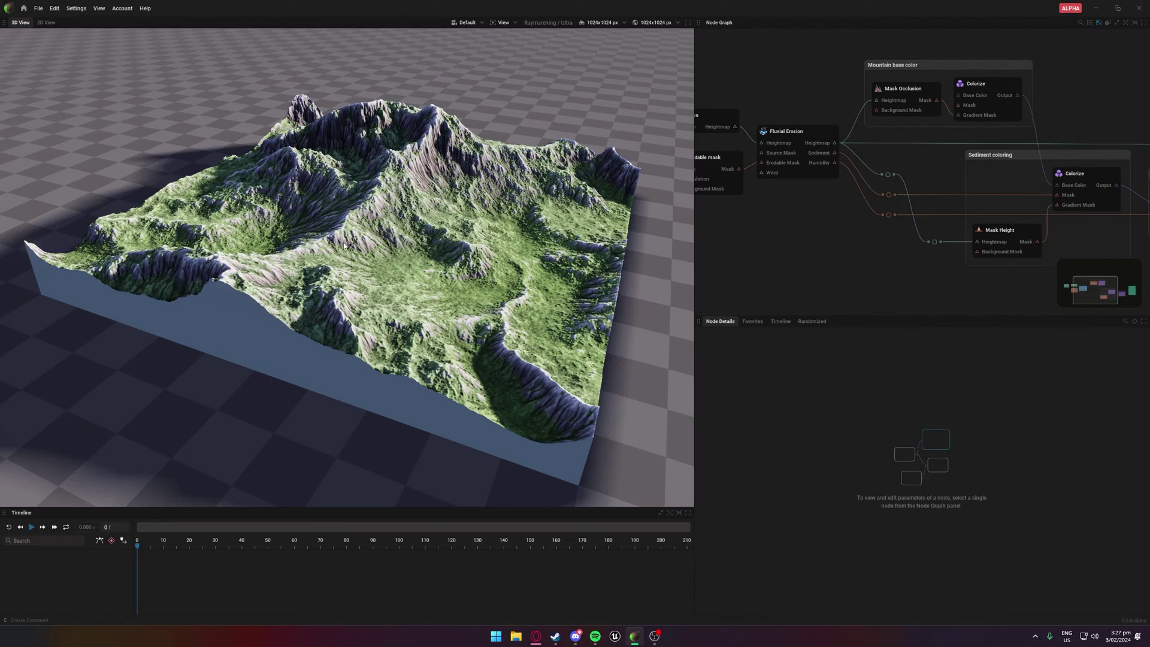
# Set the terrain resolution to 0.125 m/pixel.
pyautogui.moveTo(486, 294); pyautogui.dragTo(42, 294, button='middle')
pyautogui.moveTo(348, 282); pyautogui.dragTo(444, 306, button='middle')
pyautogui.scroll(4, 347, 270)
pyautogui.scroll(-4, 348, 270)
pyautogui.moveTo(348, 269); pyautogui.dragTo(404, 240, button='middle')
pyautogui.moveTo(336, 281); pyautogui.dragTo(351, 211)
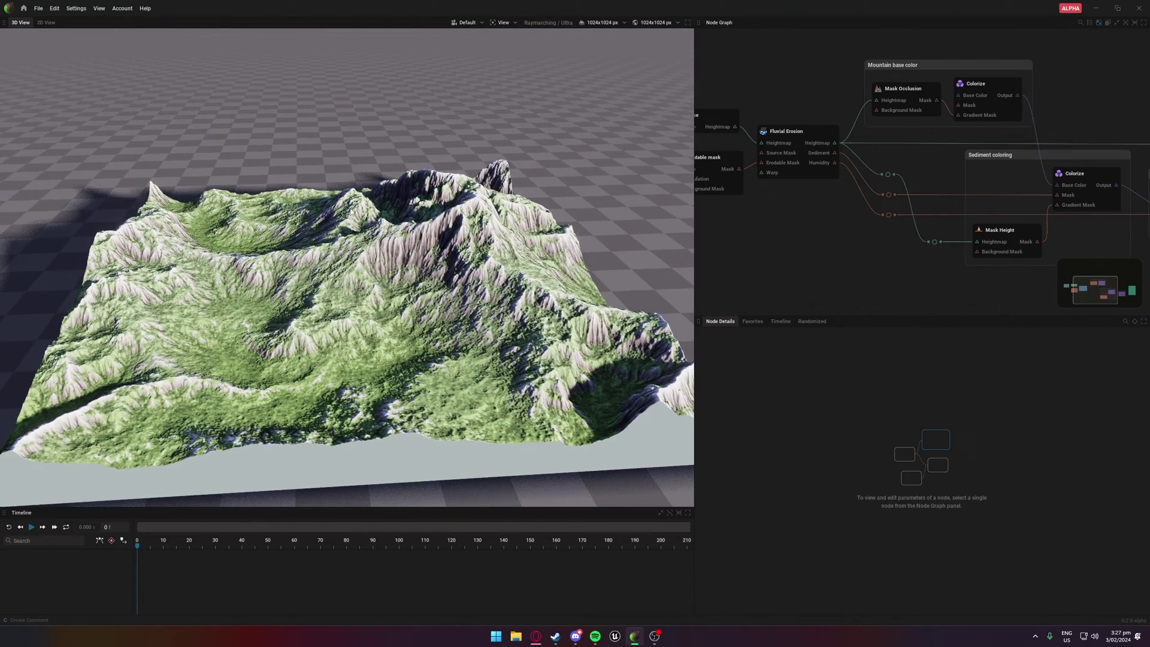
pyautogui.click(602, 22)
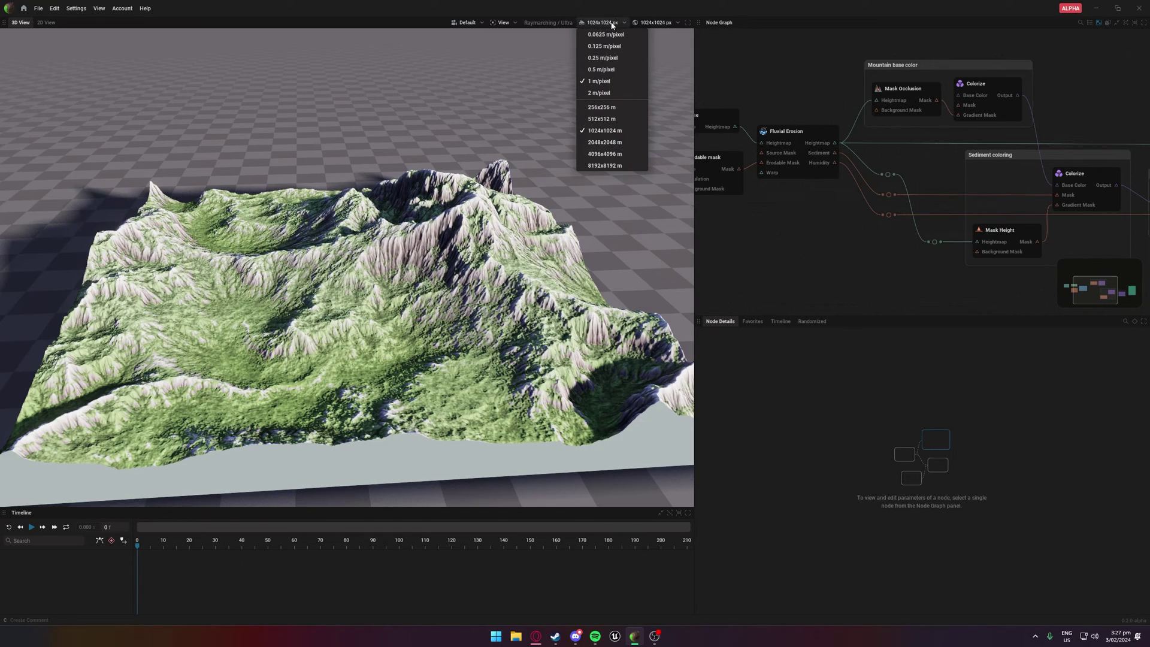
pyautogui.click(602, 47)
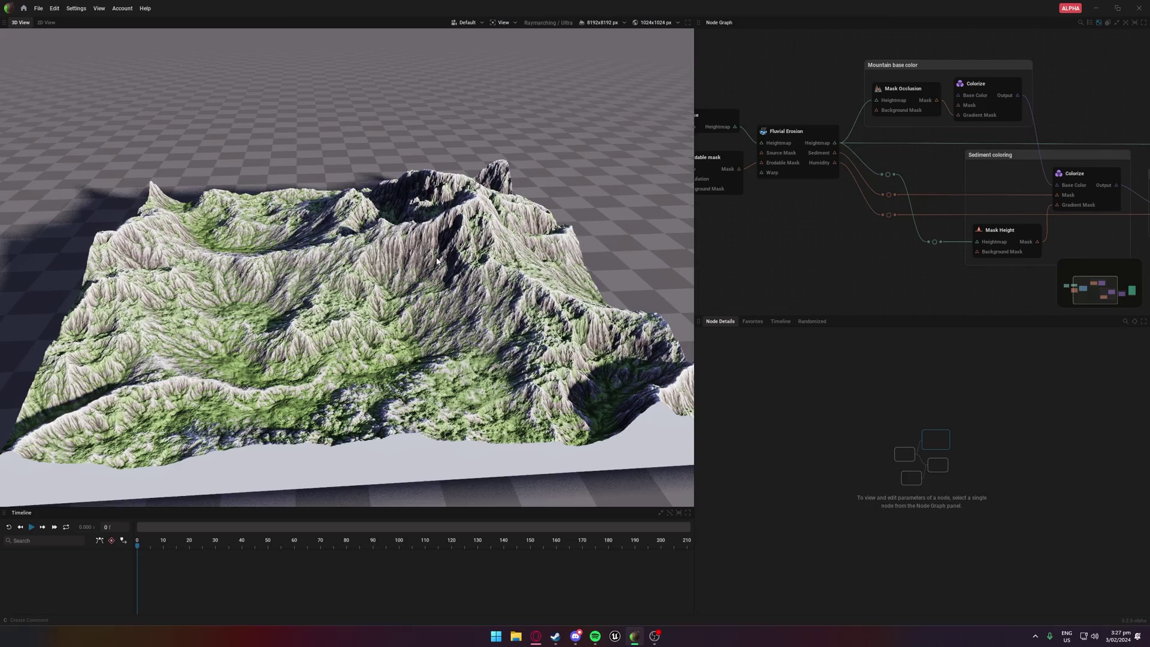
# Inspect the high-resolution terrain and set the terrain resolution to 0.5 m/pixel.
pyautogui.moveTo(317, 239); pyautogui.dragTo(405, 243)
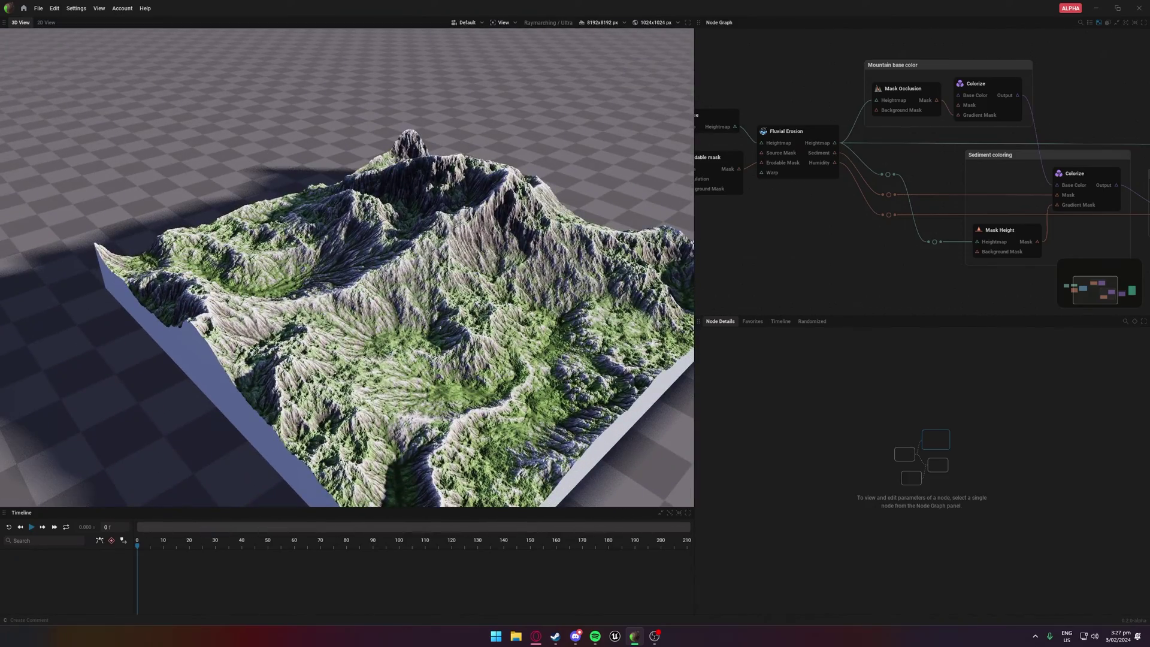
pyautogui.moveTo(405, 243); pyautogui.dragTo(360, 240)
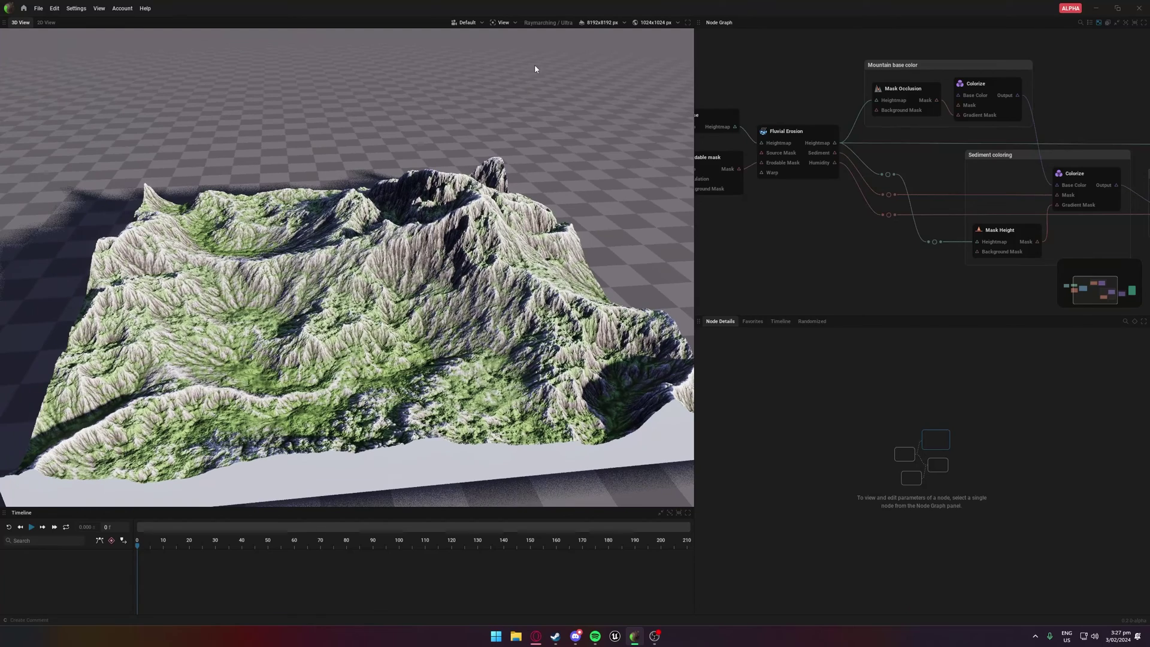
pyautogui.click(592, 25)
pyautogui.click(607, 70)
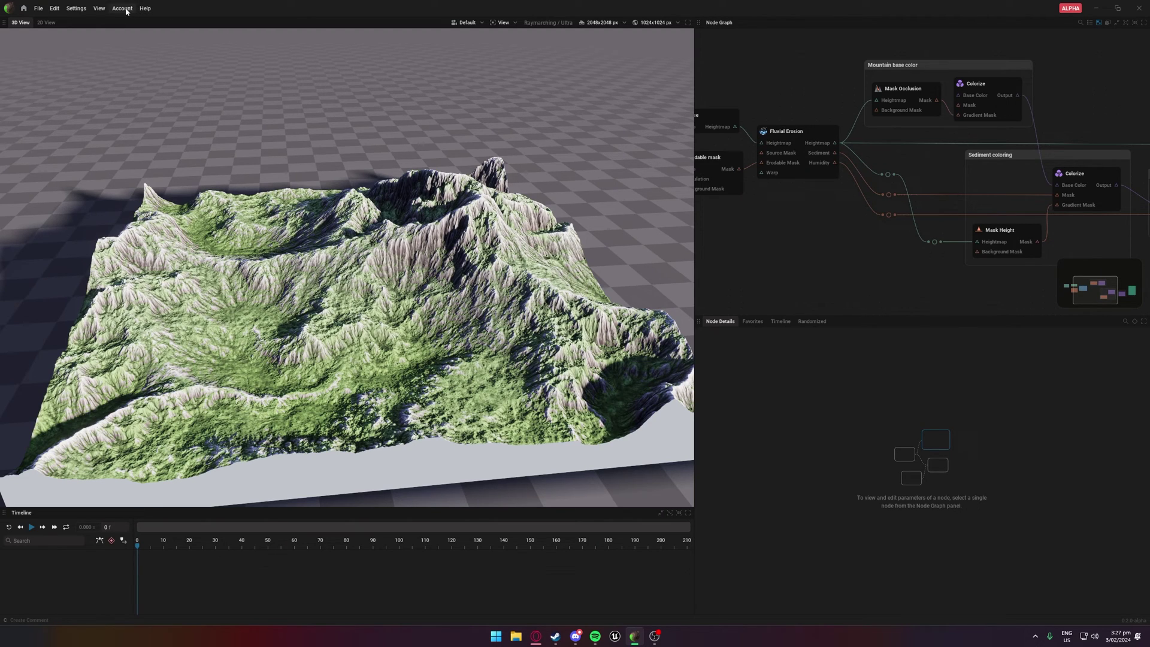
# Open the release notes and read the 0.2.0-alpha entries on crumbling, fluvial erosion and mask nodes.
pyautogui.click(145, 9)
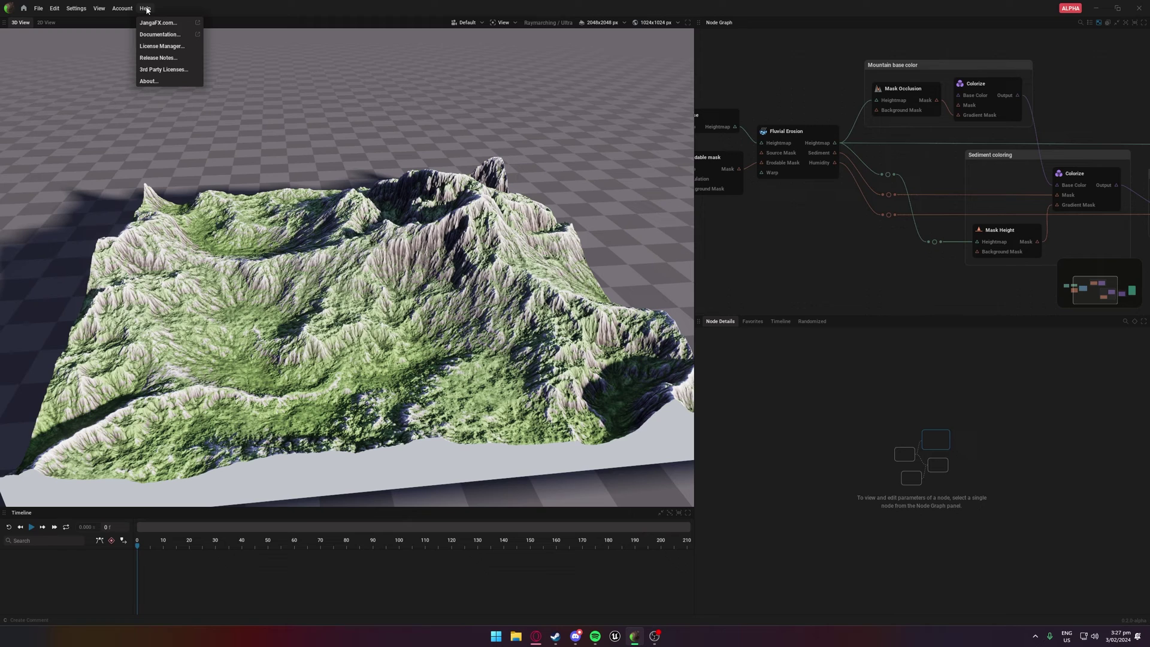
pyautogui.click(161, 58)
pyautogui.scroll(8, 528, 233)
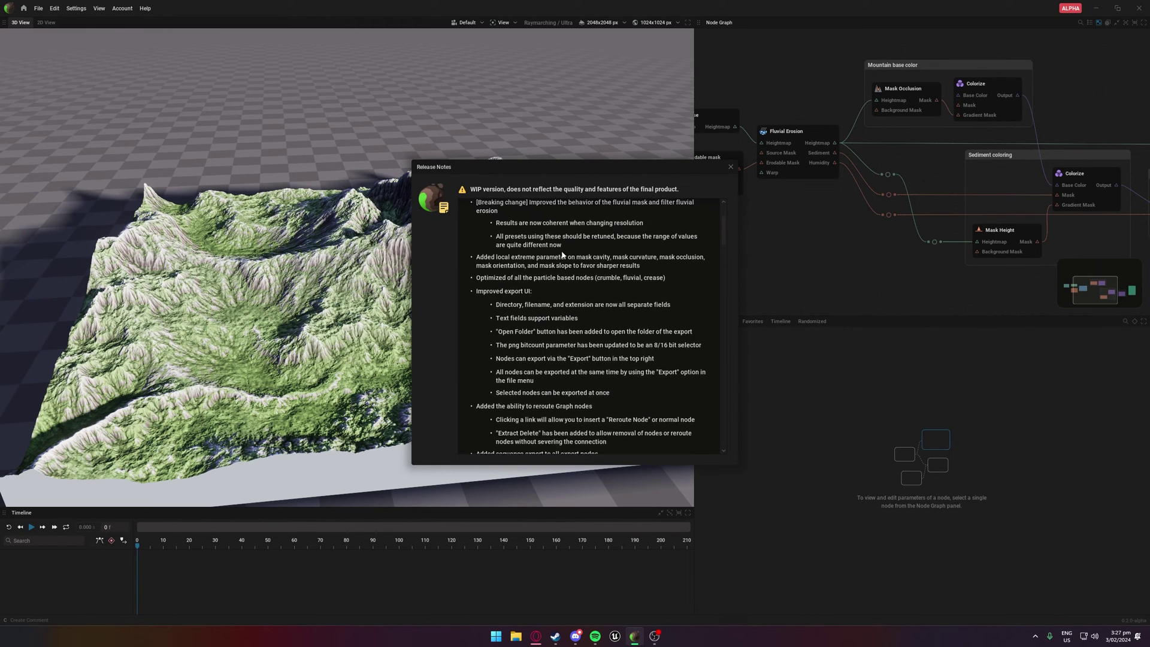
pyautogui.scroll(-5, 567, 237)
pyautogui.scroll(5, 570, 232)
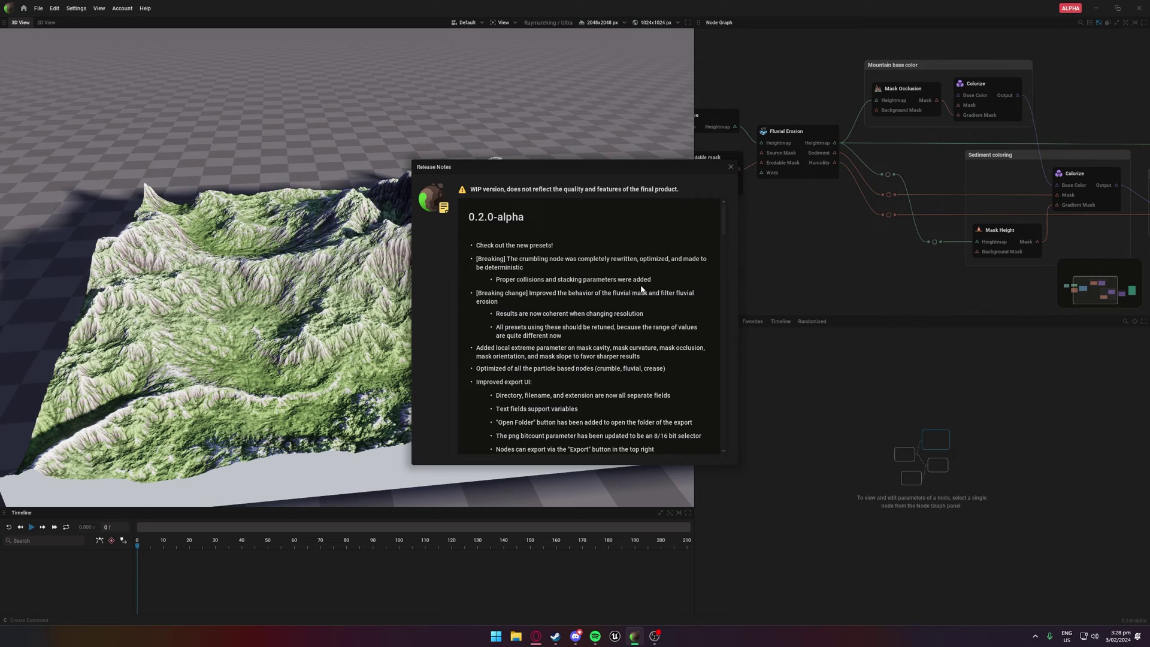
pyautogui.scroll(-1, 582, 267)
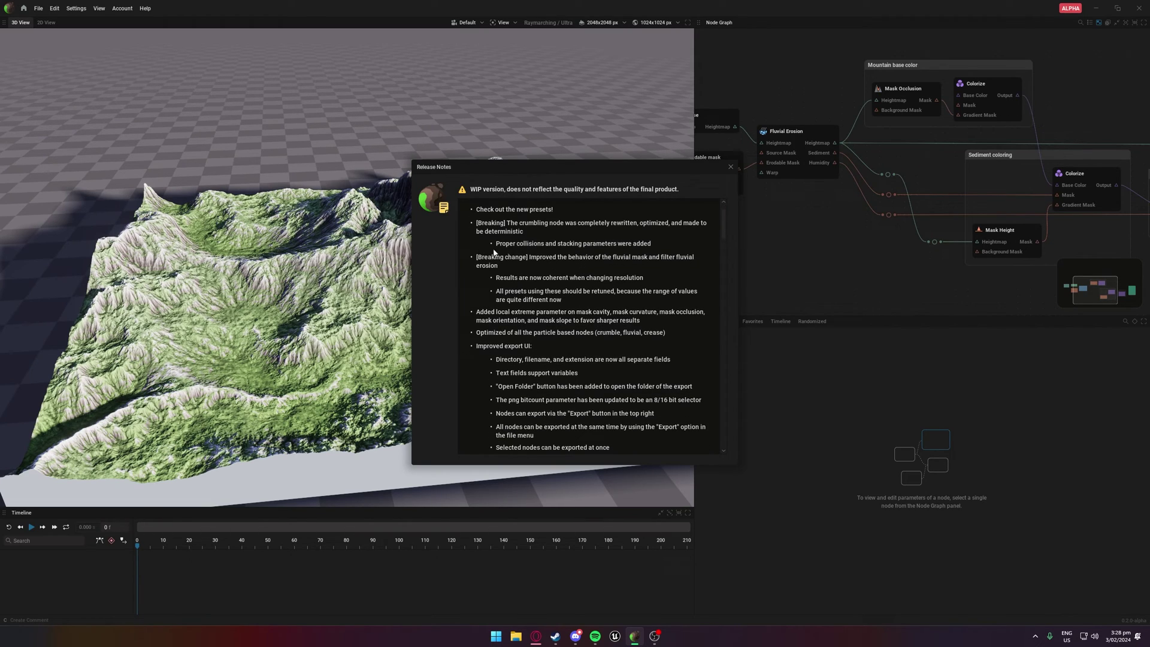
pyautogui.scroll(-1, 450, 274)
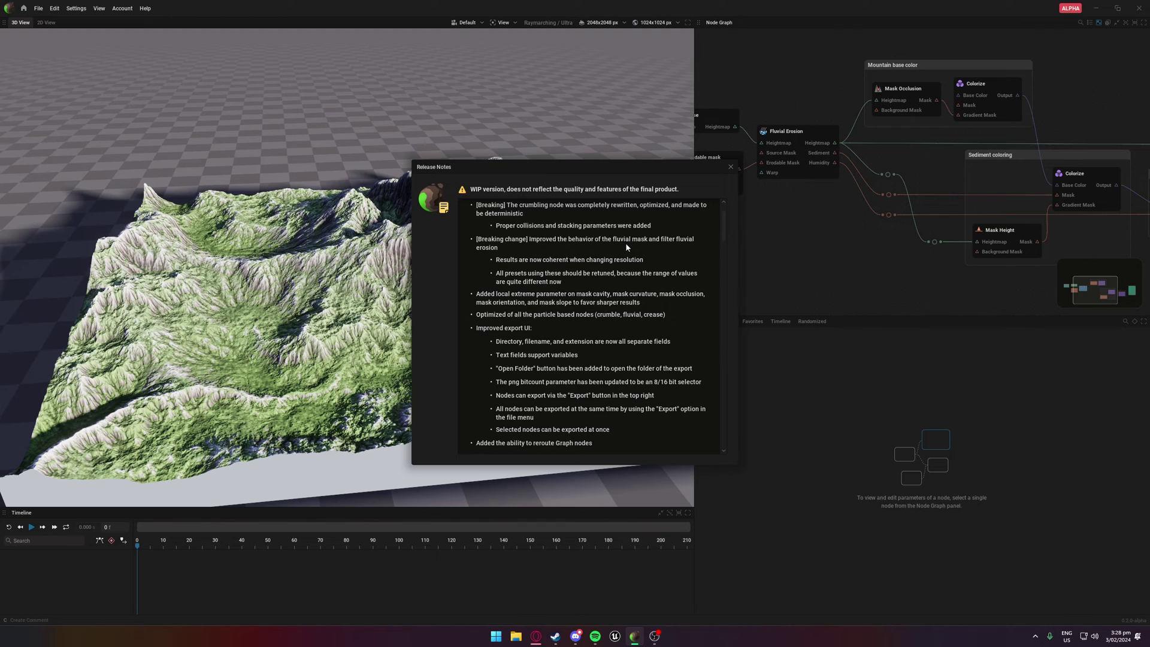
pyautogui.scroll(-1, 624, 243)
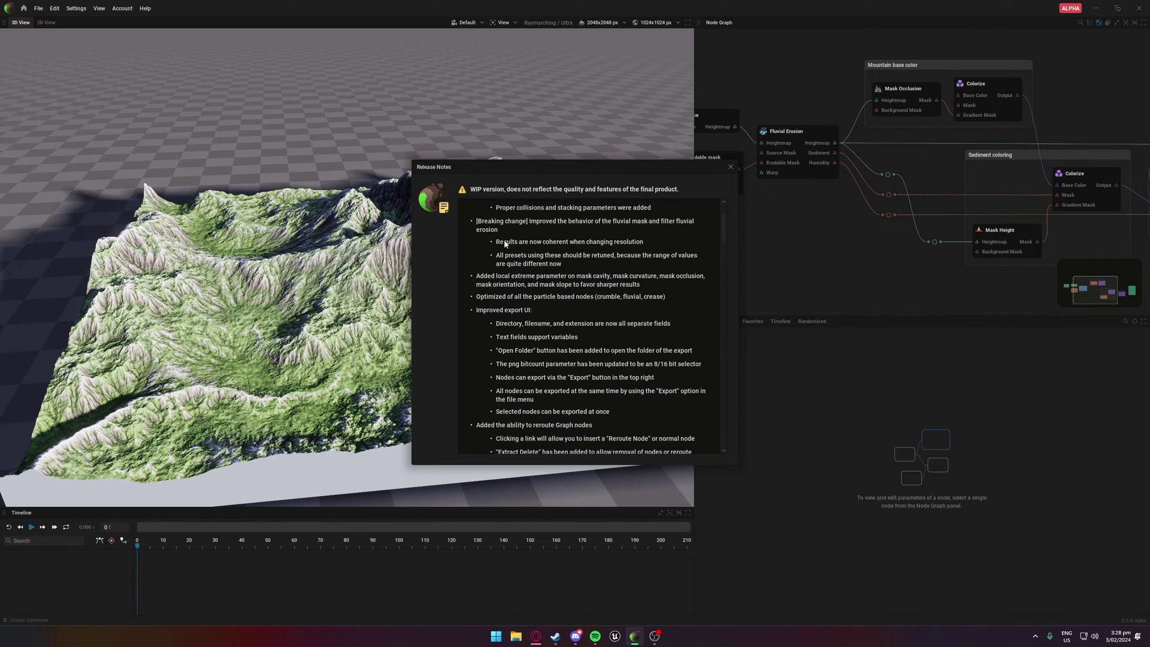
pyautogui.scroll(-2, 620, 235)
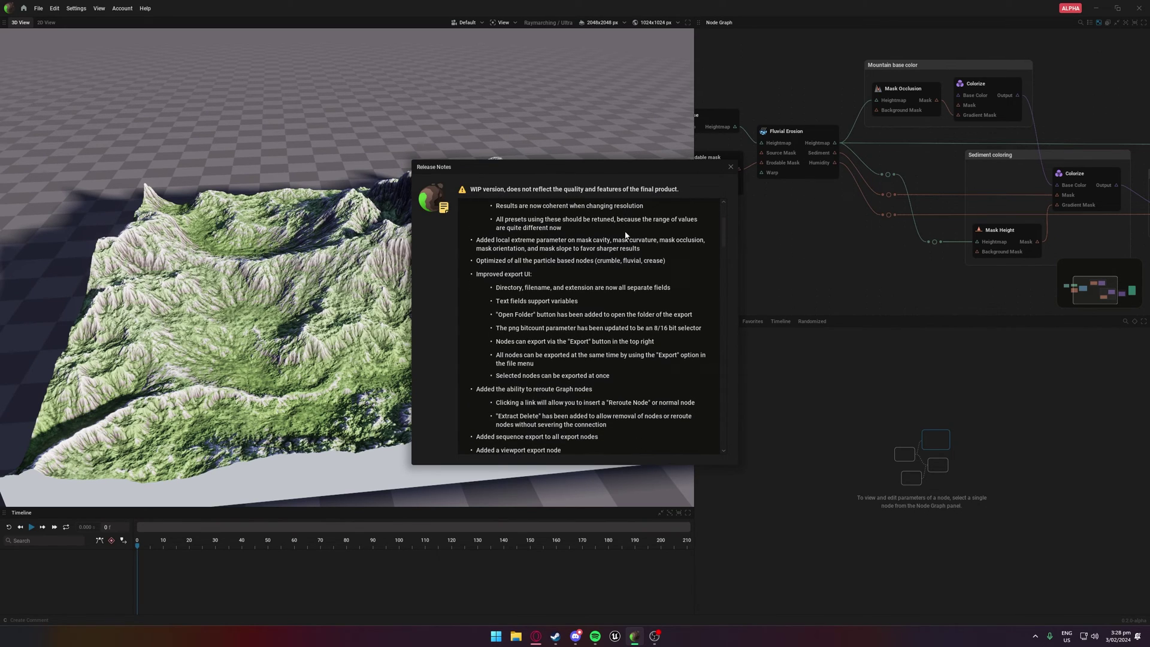
pyautogui.scroll(-2, 692, 243)
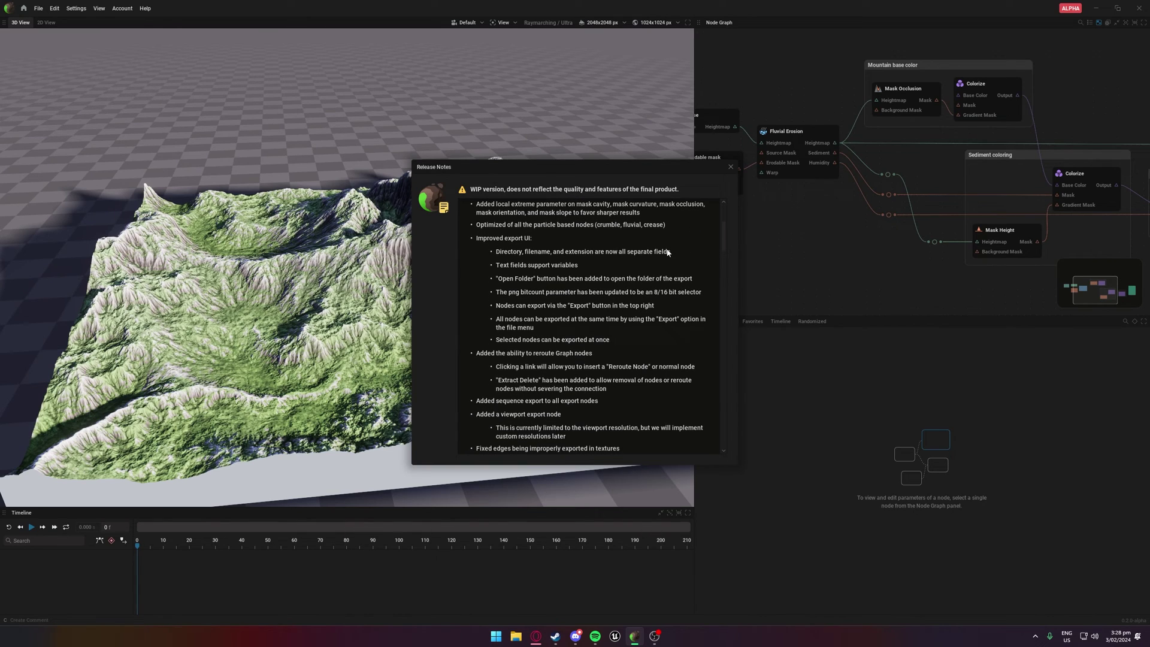
# Move the release notes window aside, read the entries on export, reroute nodes and wave animation, and close it.
pyautogui.moveTo(684, 172); pyautogui.dragTo(524, 205)
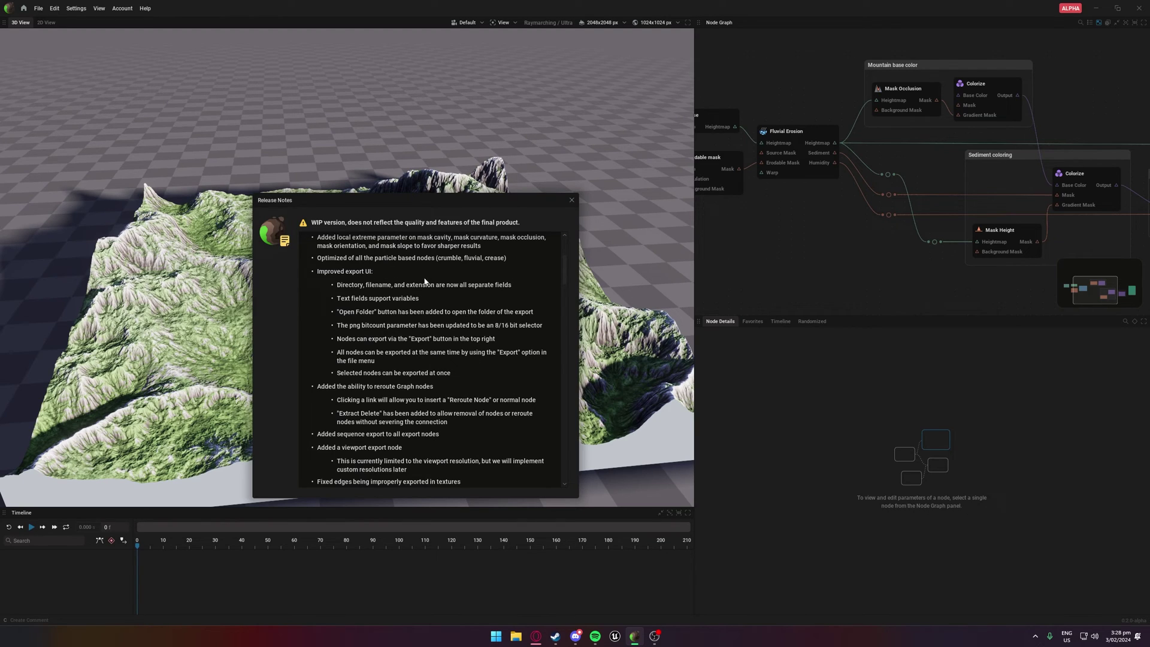
pyautogui.scroll(-1, 416, 343)
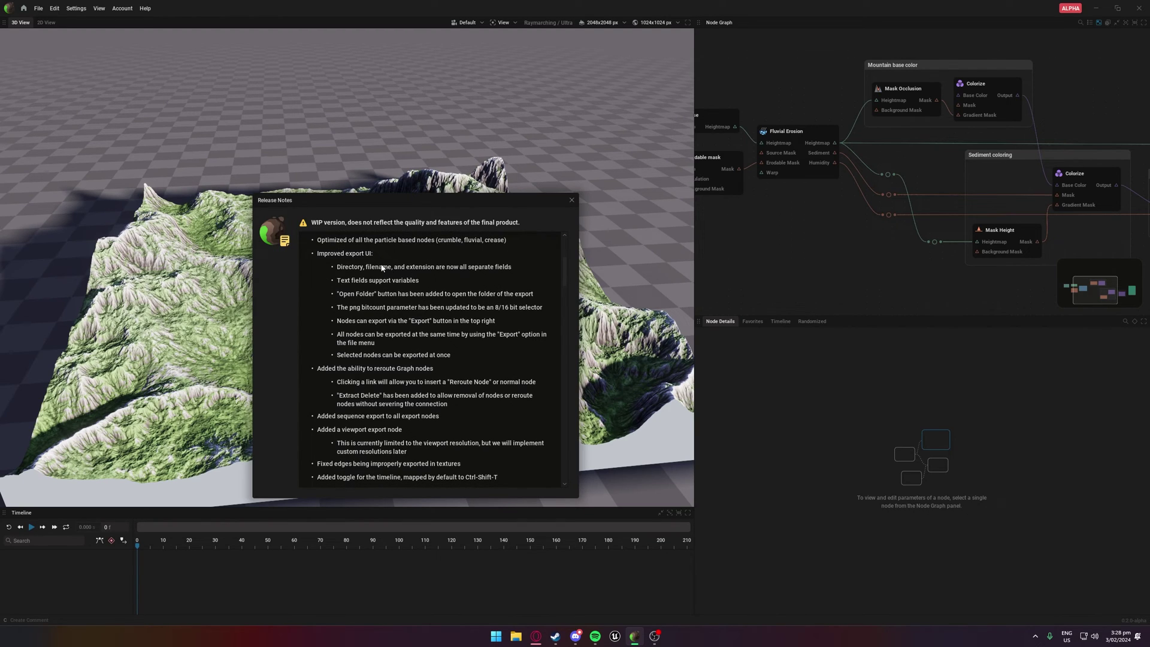
pyautogui.scroll(-2, 382, 268)
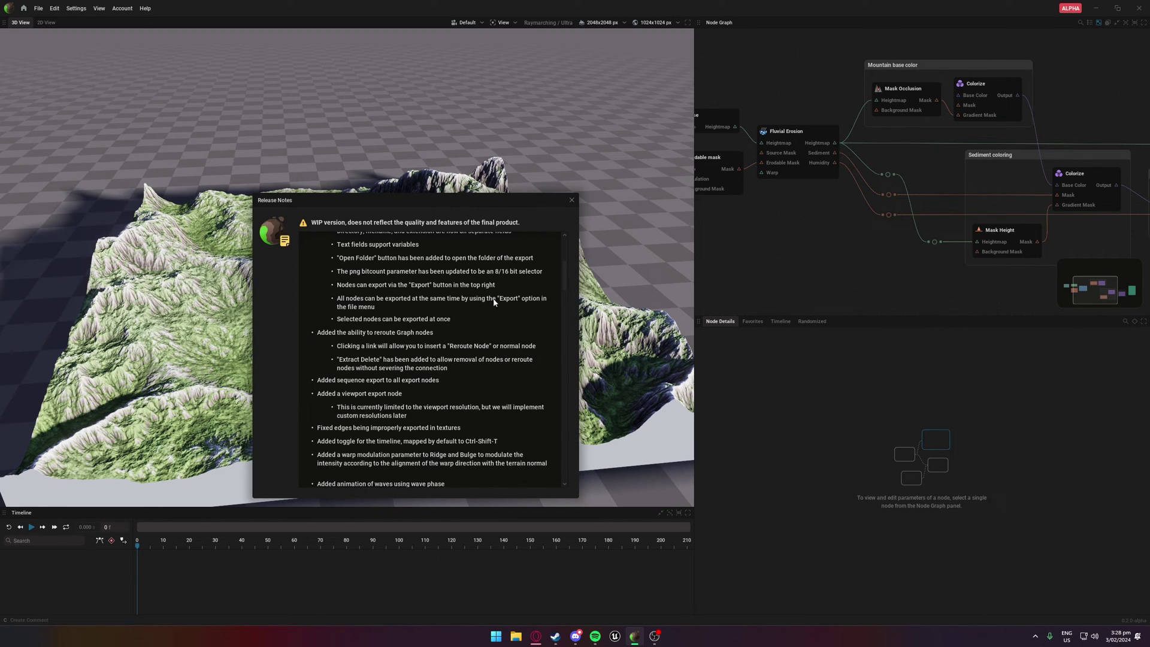
pyautogui.scroll(-2, 499, 297)
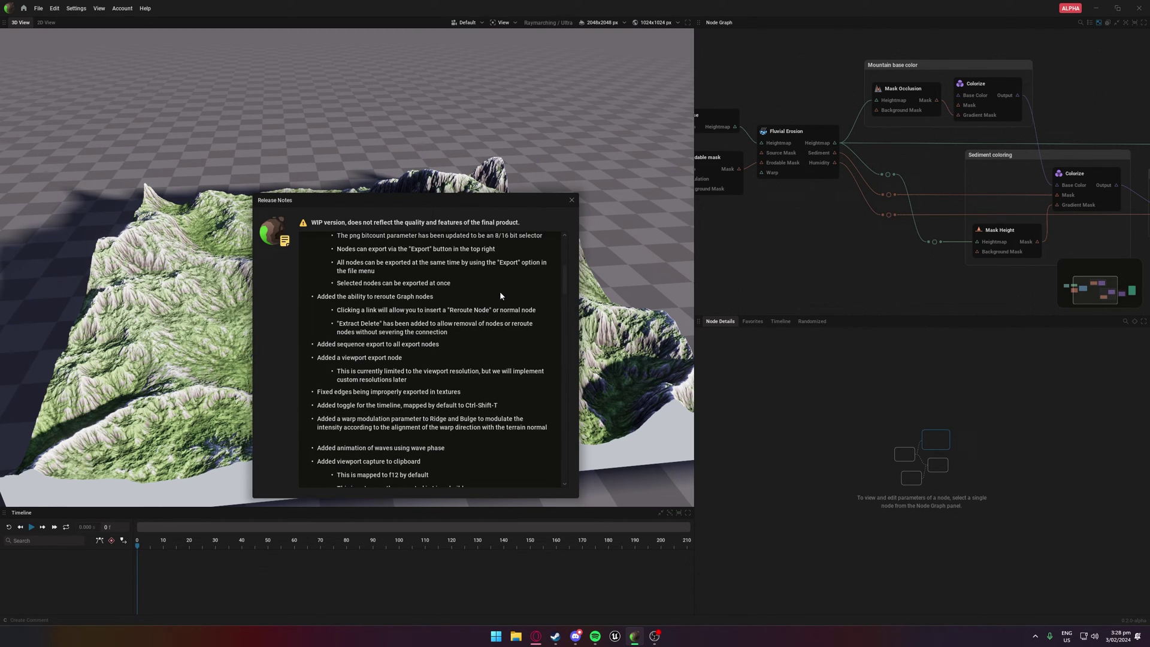
pyautogui.scroll(-1, 491, 299)
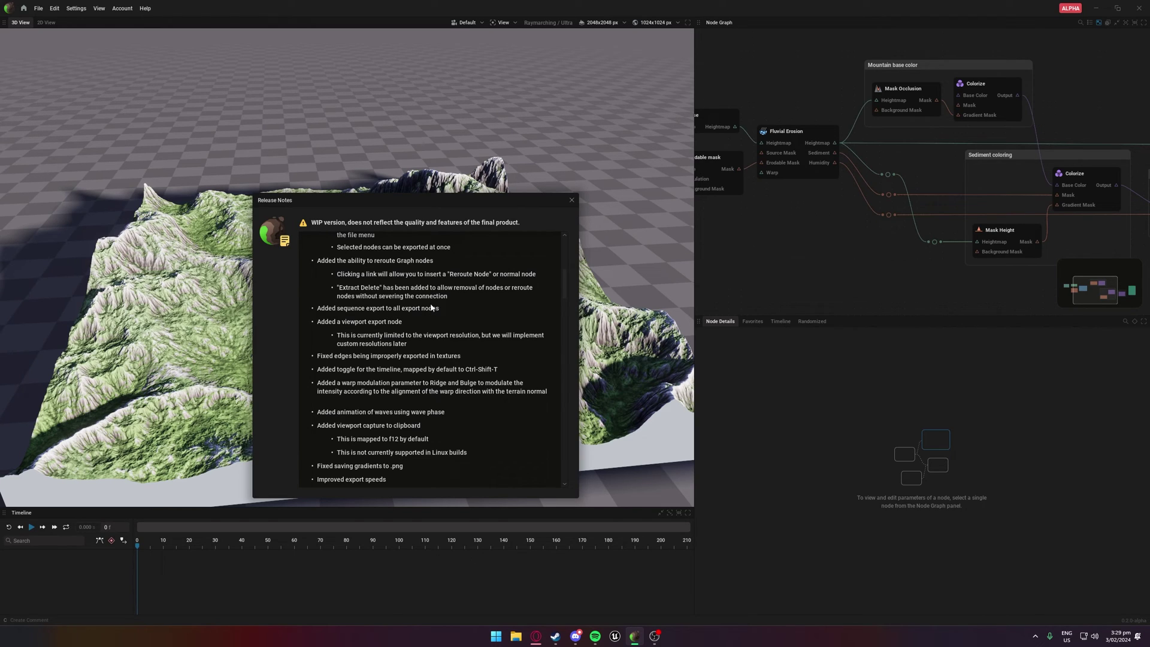
pyautogui.scroll(-1, 380, 335)
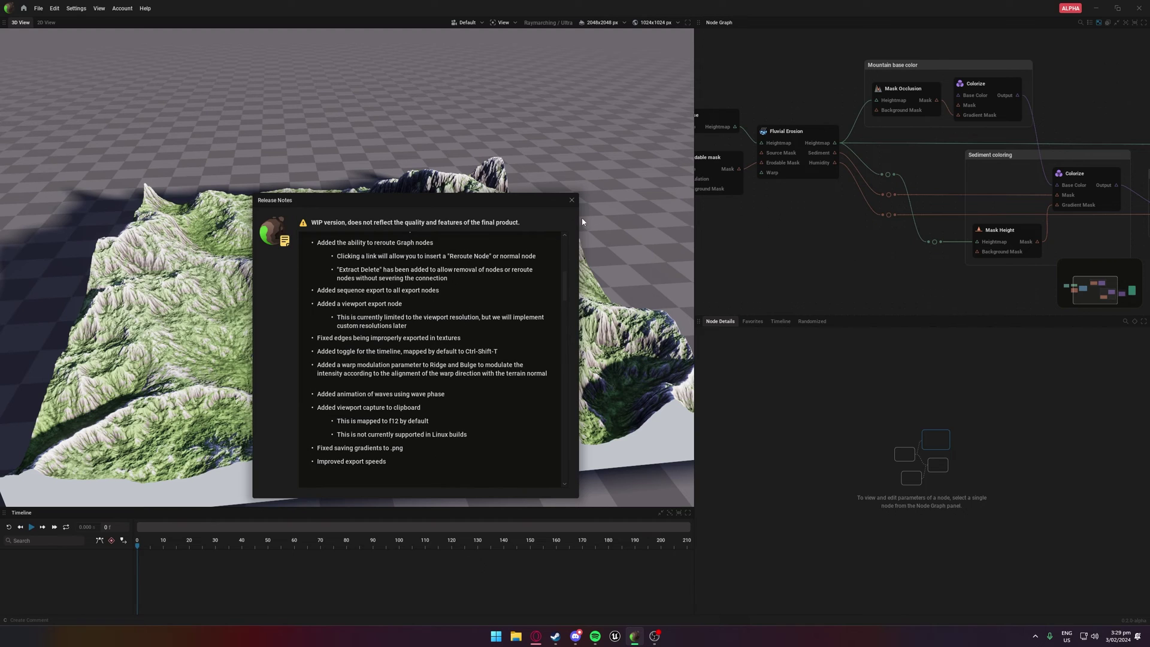
pyautogui.click(572, 200)
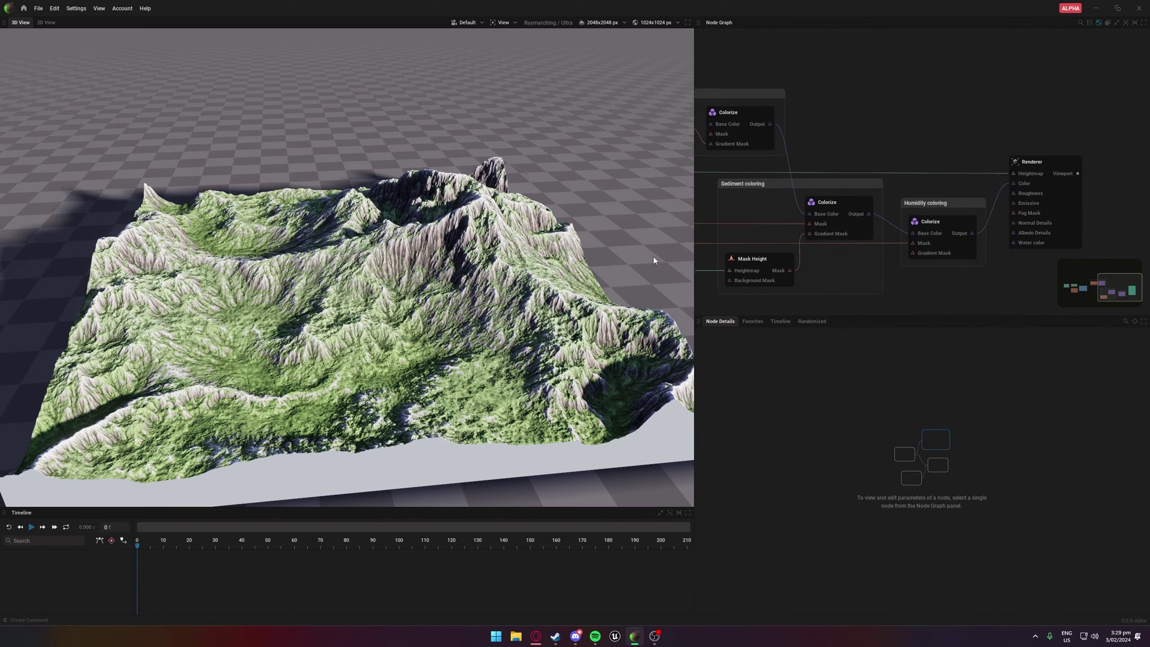
# Activate water in the Renderer node, with a water level of about 80 meters and a water opacity of about 22%.
pyautogui.click(1030, 162)
pyautogui.scroll(-3, 785, 481)
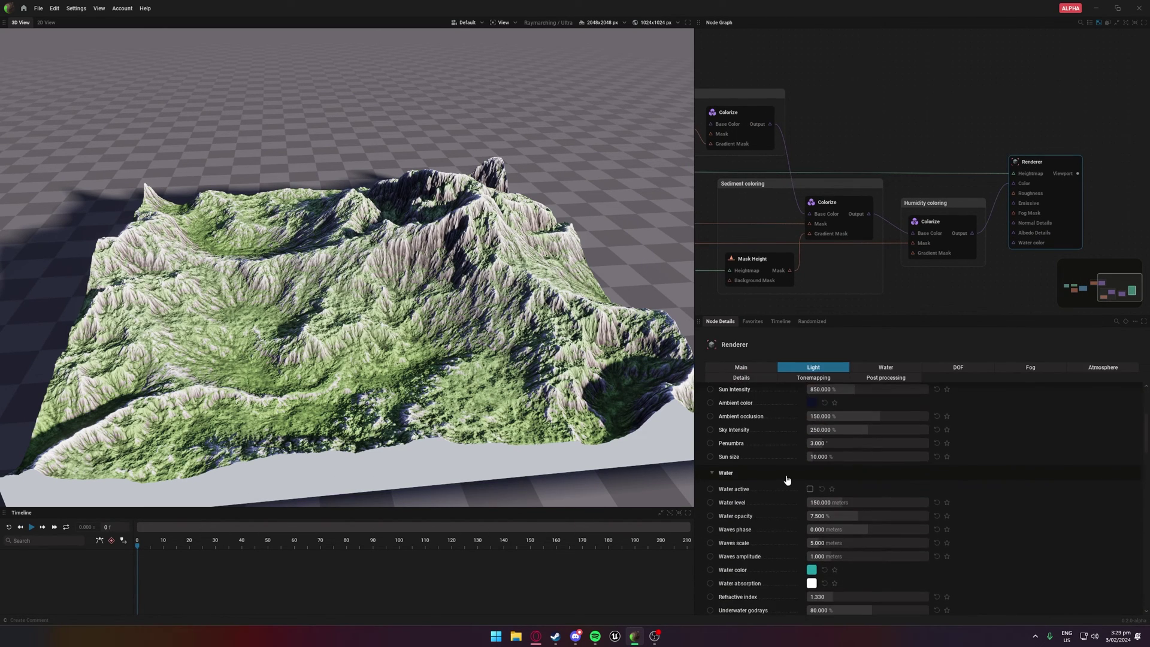
pyautogui.scroll(-2, 787, 480)
pyautogui.click(811, 435)
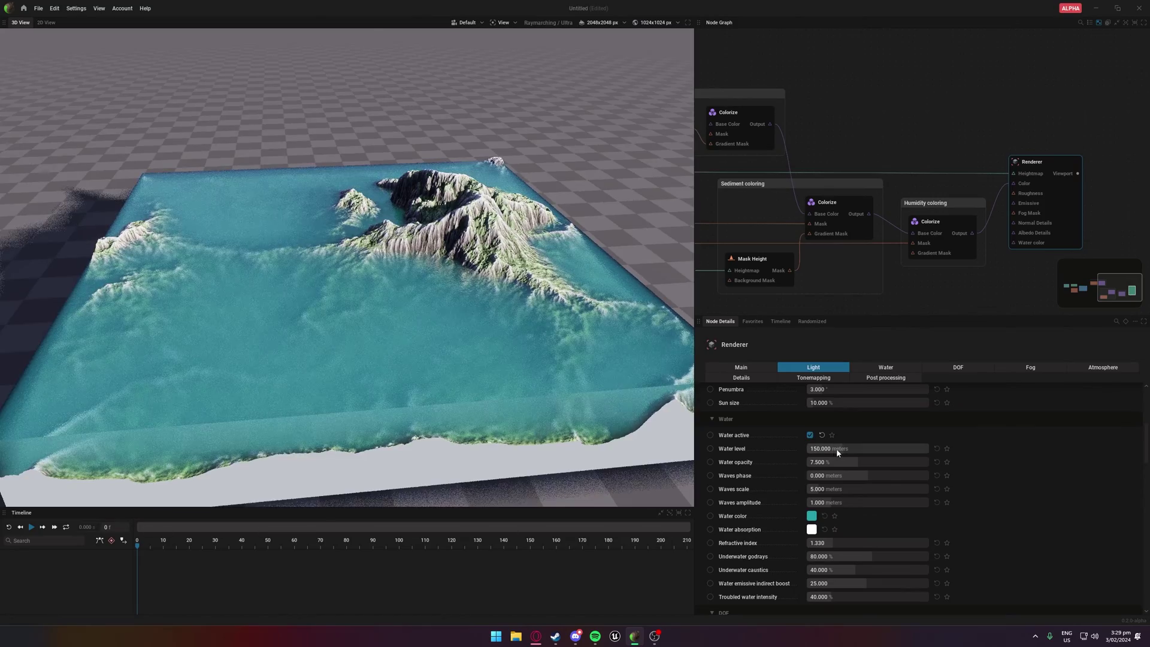
pyautogui.moveTo(837, 449)
pyautogui.mouseDown()
pyautogui.moveTo(830, 486)
pyautogui.moveTo(851, 462)
pyautogui.mouseUp()
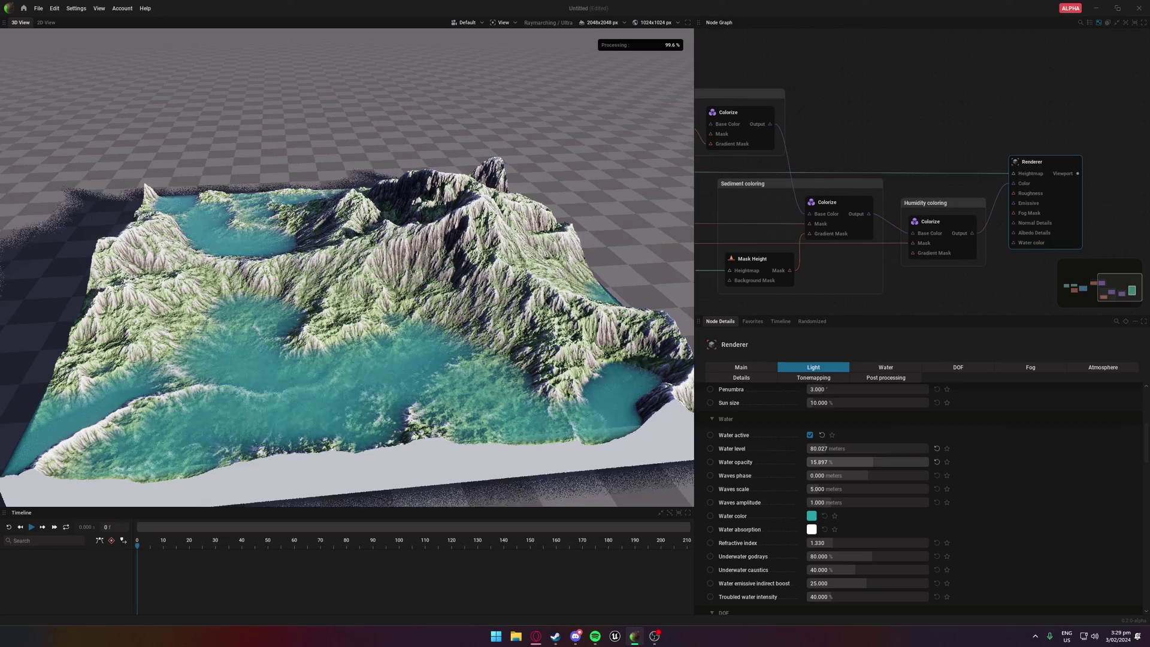
# Keyframe the Renderer's waves phase at -476.667 meters on frame 0 and 123.333 meters on frame 180.
pyautogui.scroll(5, 347, 267)
pyautogui.moveTo(348, 299); pyautogui.dragTo(360, 243)
pyautogui.moveTo(418, 421); pyautogui.dragTo(417, 378)
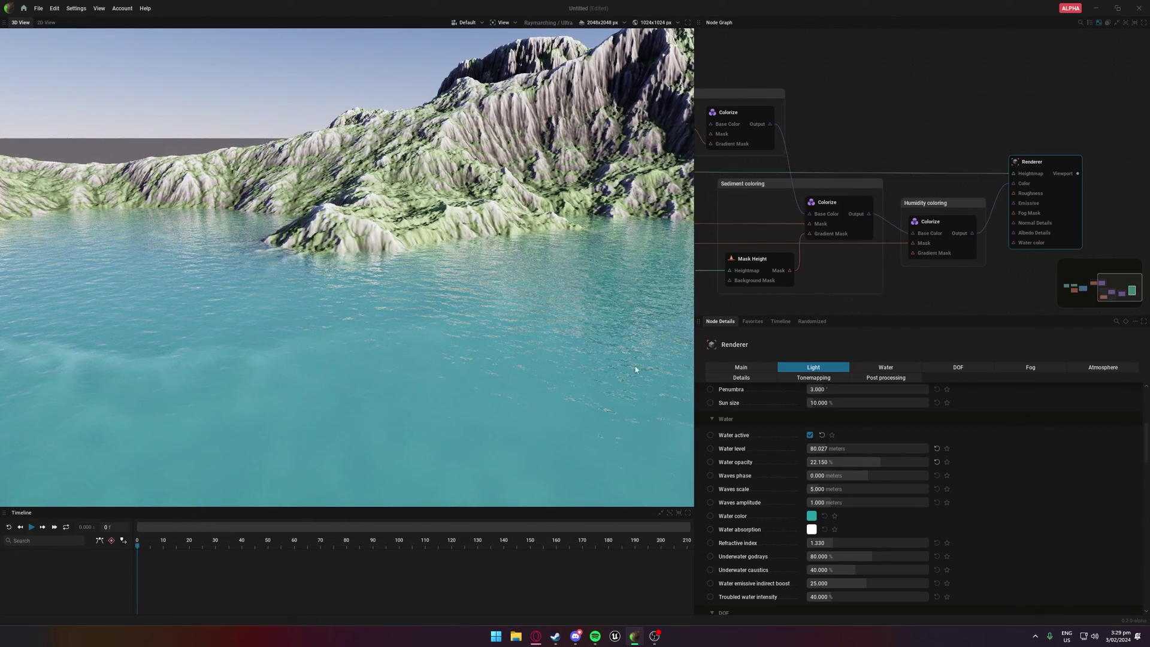
pyautogui.moveTo(829, 477); pyautogui.dragTo(797, 489)
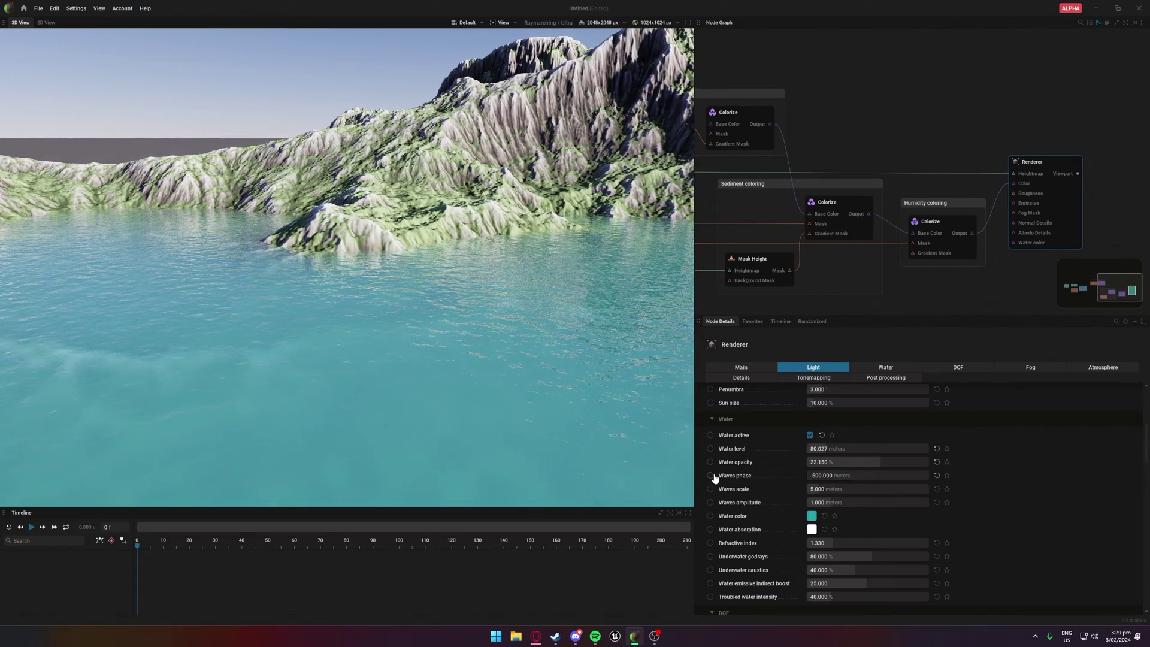
pyautogui.click(711, 475)
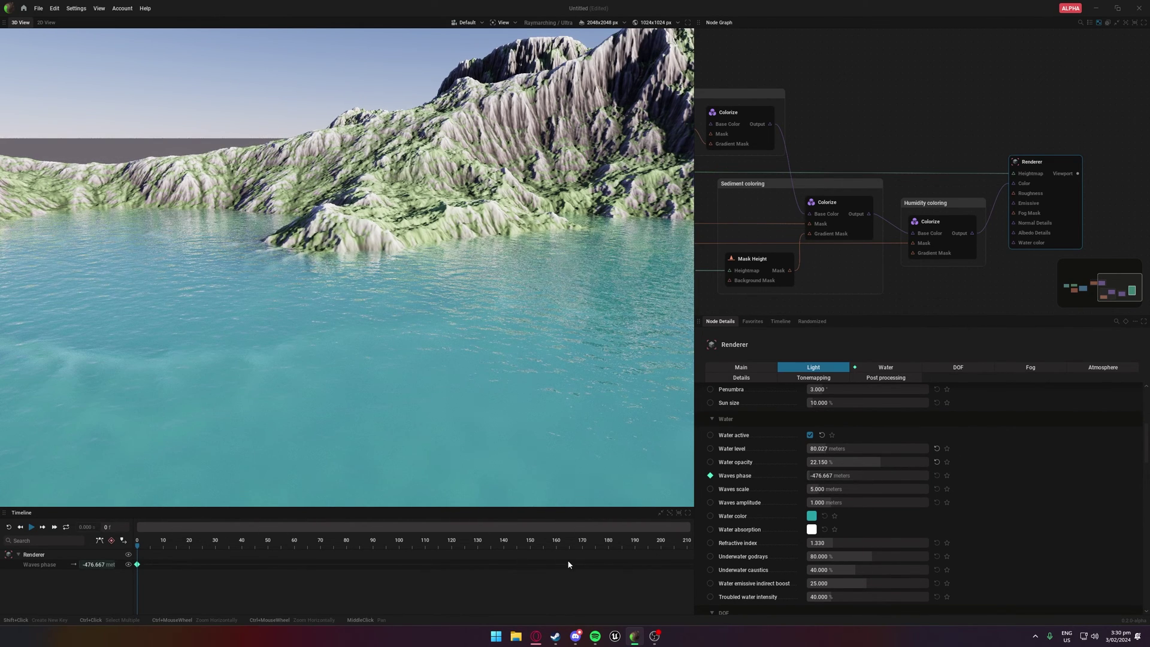
pyautogui.click(608, 545)
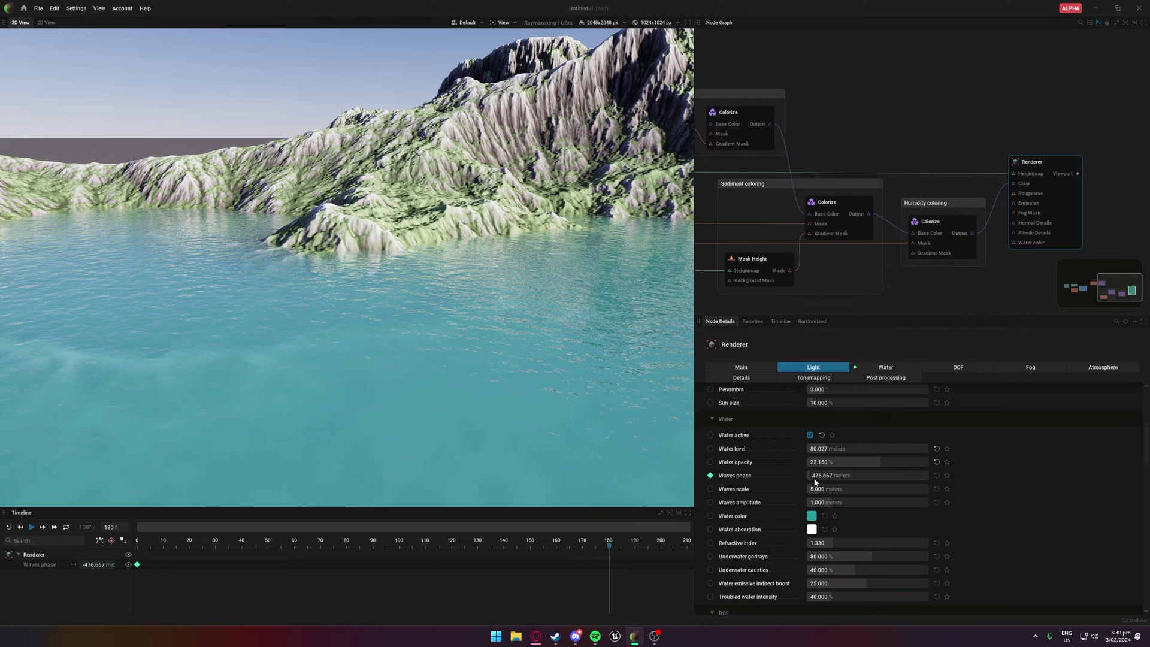
pyautogui.moveTo(813, 476); pyautogui.dragTo(893, 476)
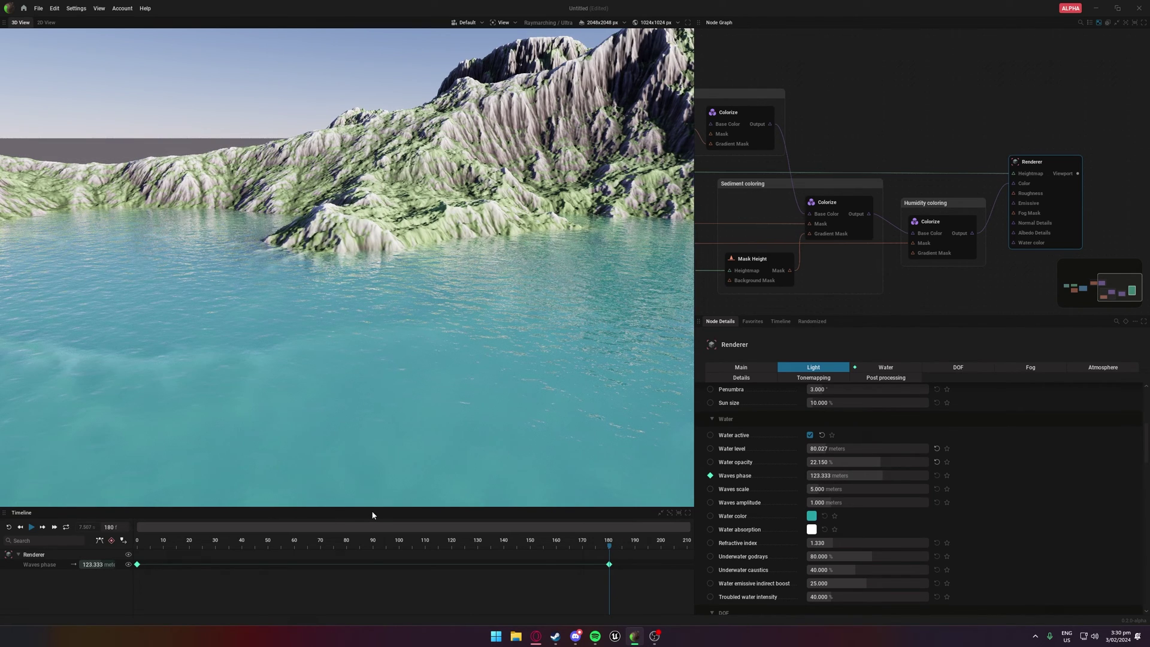
# Play the wave animation from frame 0 and examine the moving water around the mountains from several angles.
pyautogui.press('r')
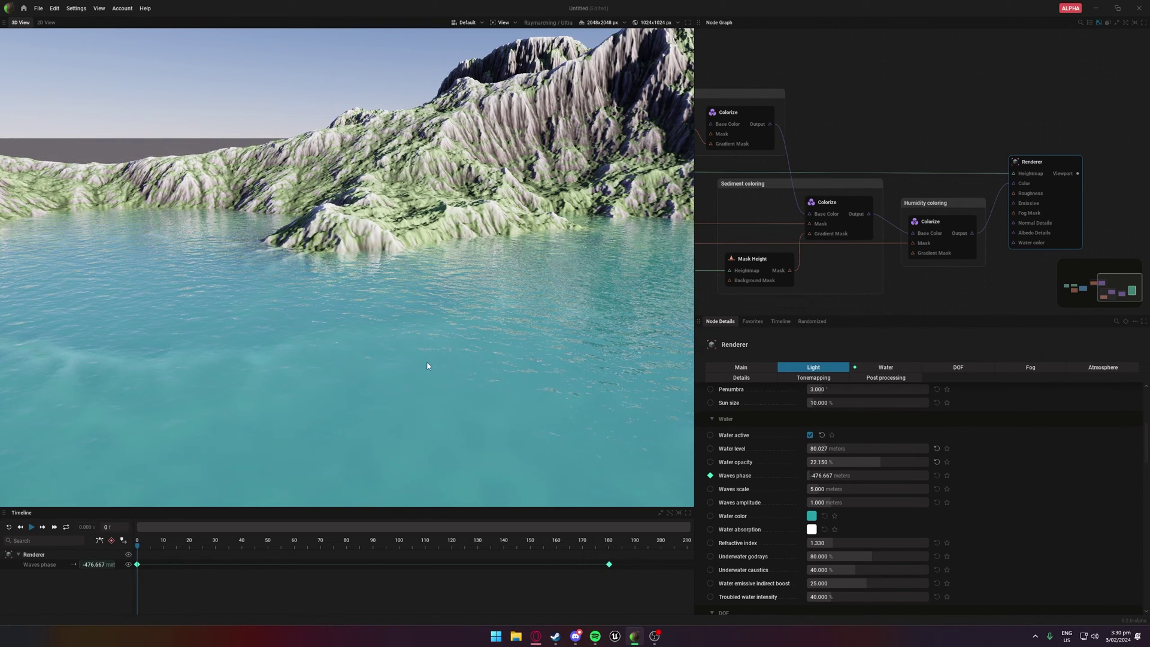
pyautogui.press('space')
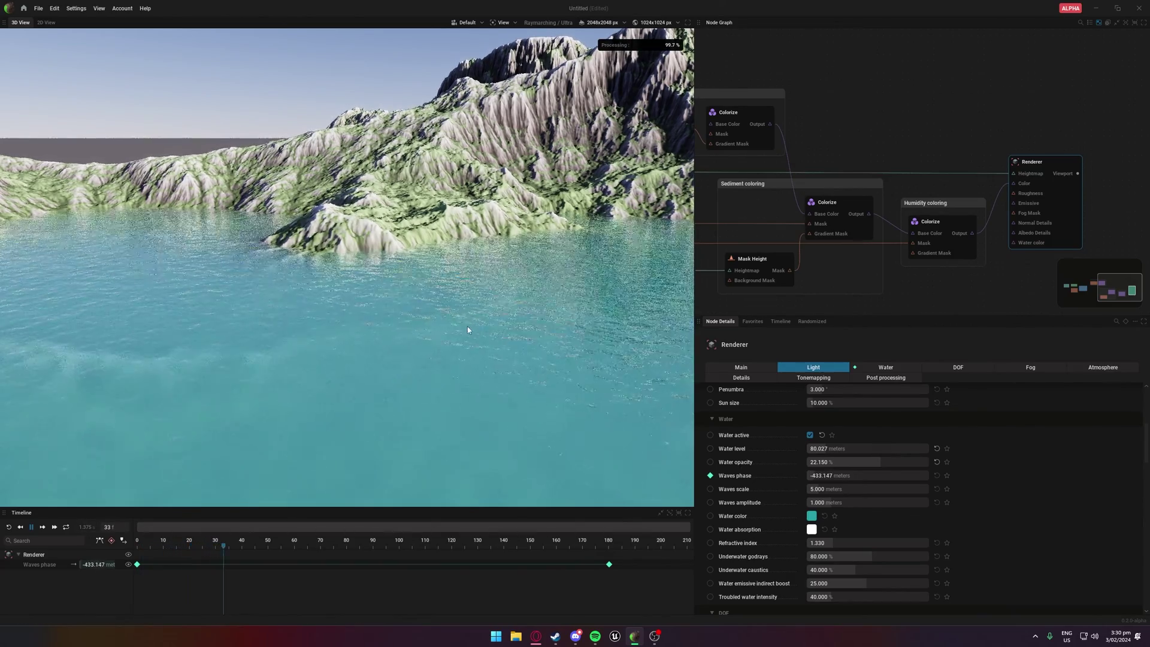
pyautogui.scroll(-5, 584, 347)
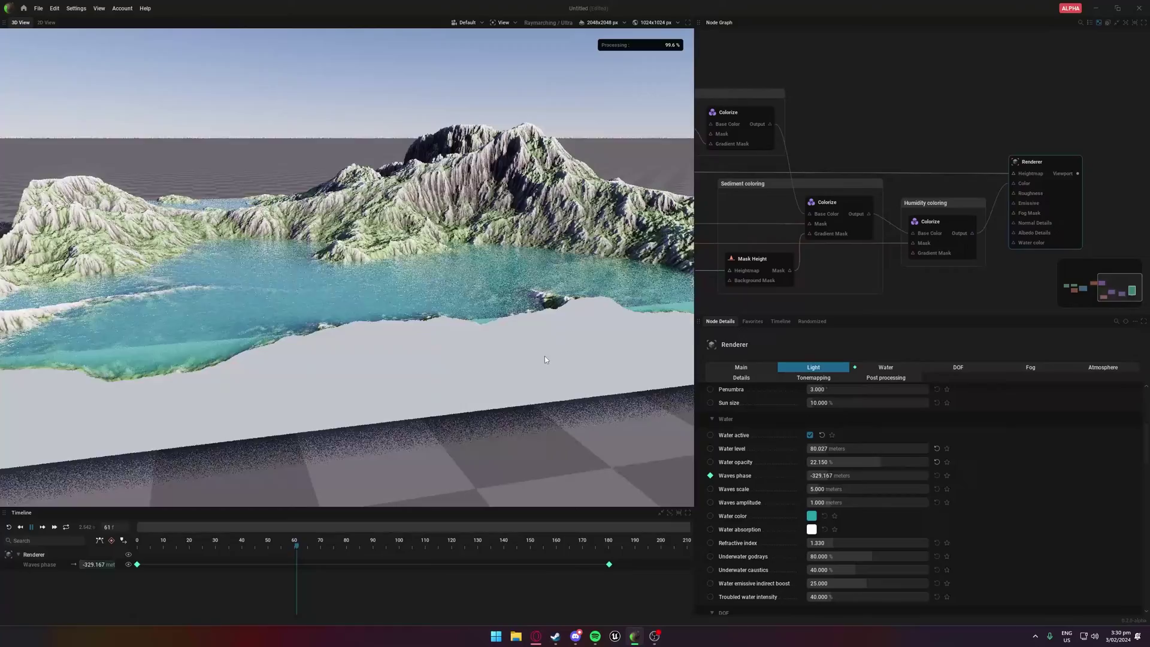
pyautogui.moveTo(545, 356); pyautogui.dragTo(629, 398)
pyautogui.moveTo(539, 399); pyautogui.dragTo(534, 349)
pyautogui.scroll(5, 536, 351)
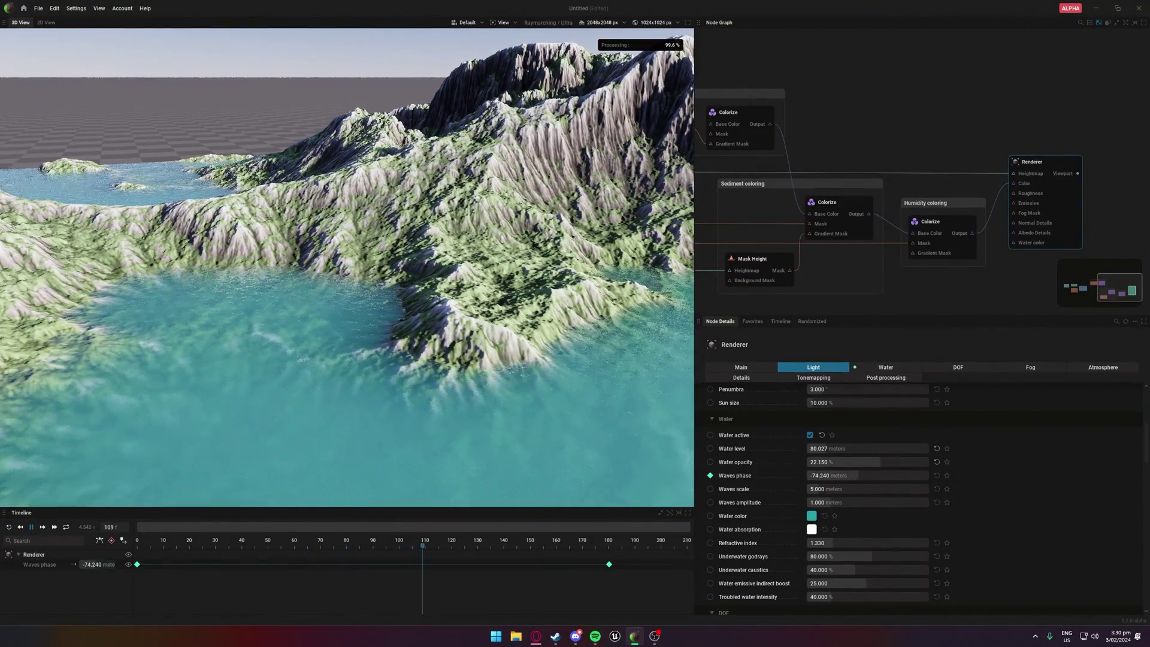
# Stop playback and delete the waves phase keyframes on frames 180 and 0.
pyautogui.press('space')
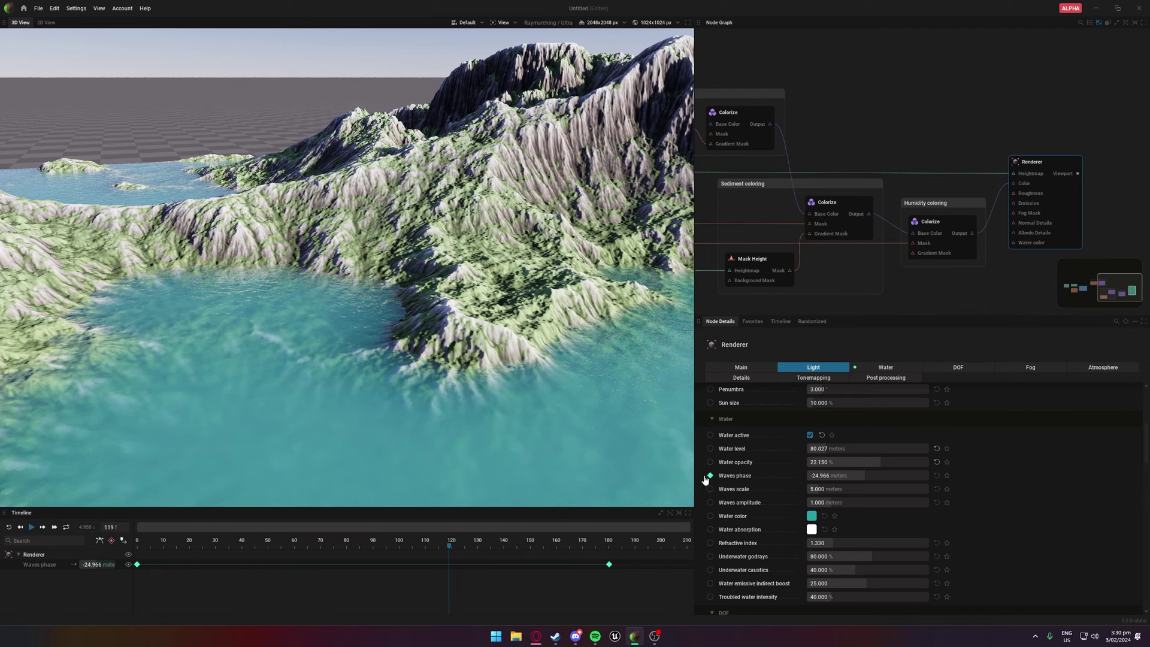
pyautogui.click(610, 564)
pyautogui.press('Delete')
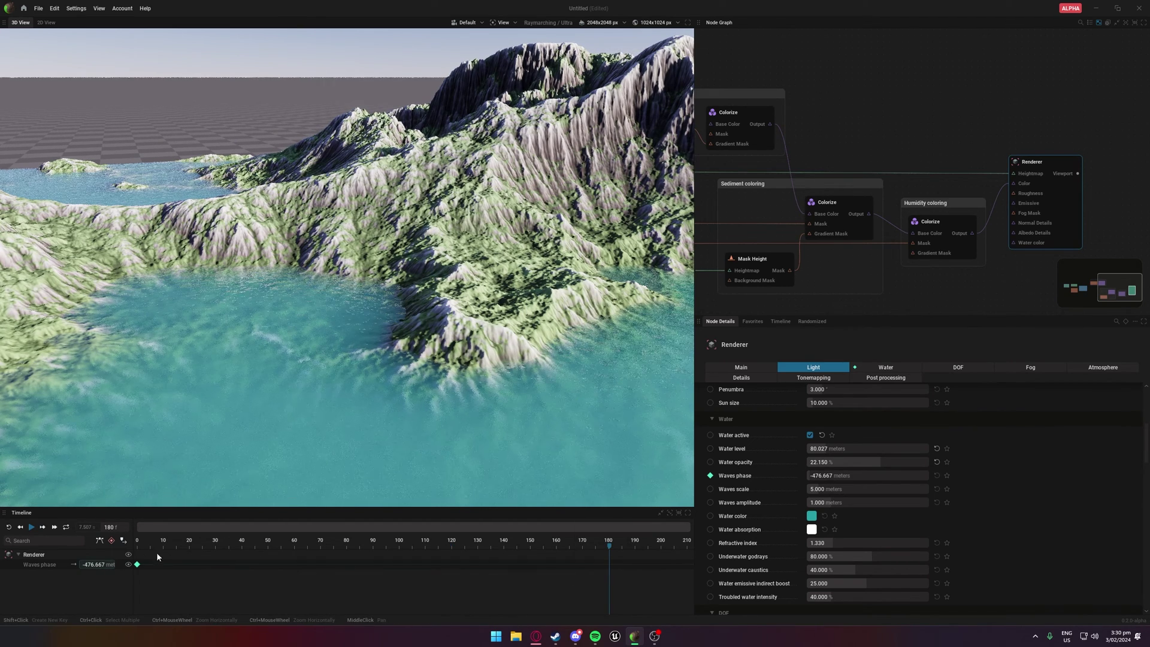
pyautogui.click(138, 564)
pyautogui.press('Delete')
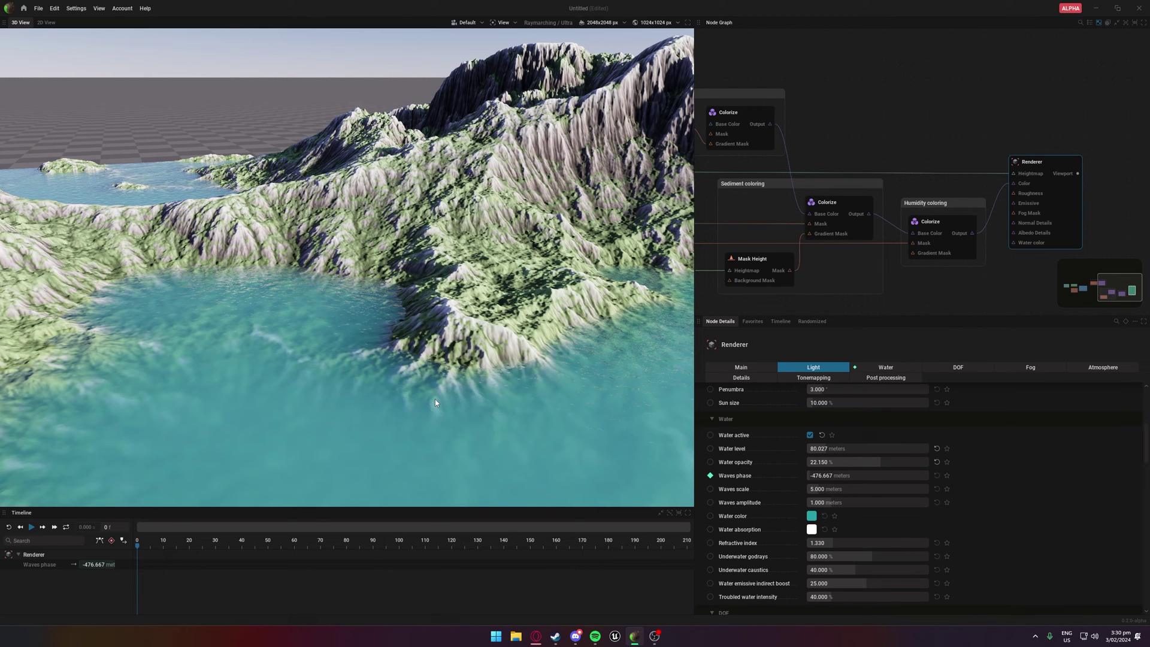
# Frame the whole terrain from above, switch to Discord and post the copied view image in the general channel.
pyautogui.scroll(-4, 421, 372)
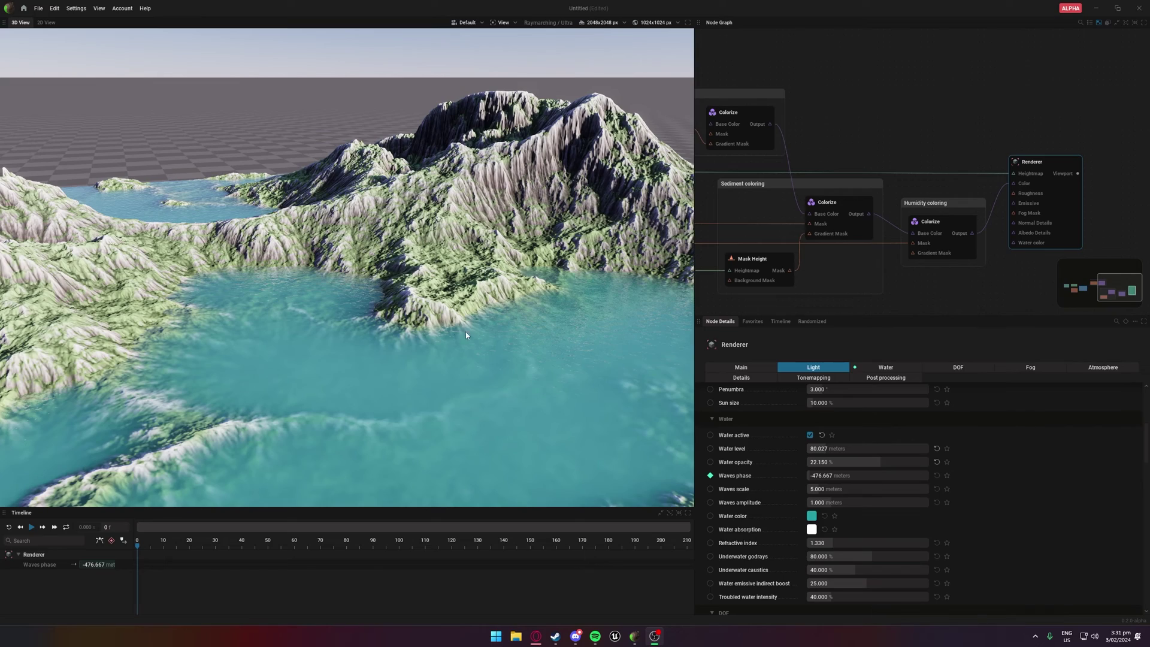
pyautogui.moveTo(453, 335); pyautogui.dragTo(386, 325)
pyautogui.moveTo(374, 385); pyautogui.dragTo(389, 334, button='middle')
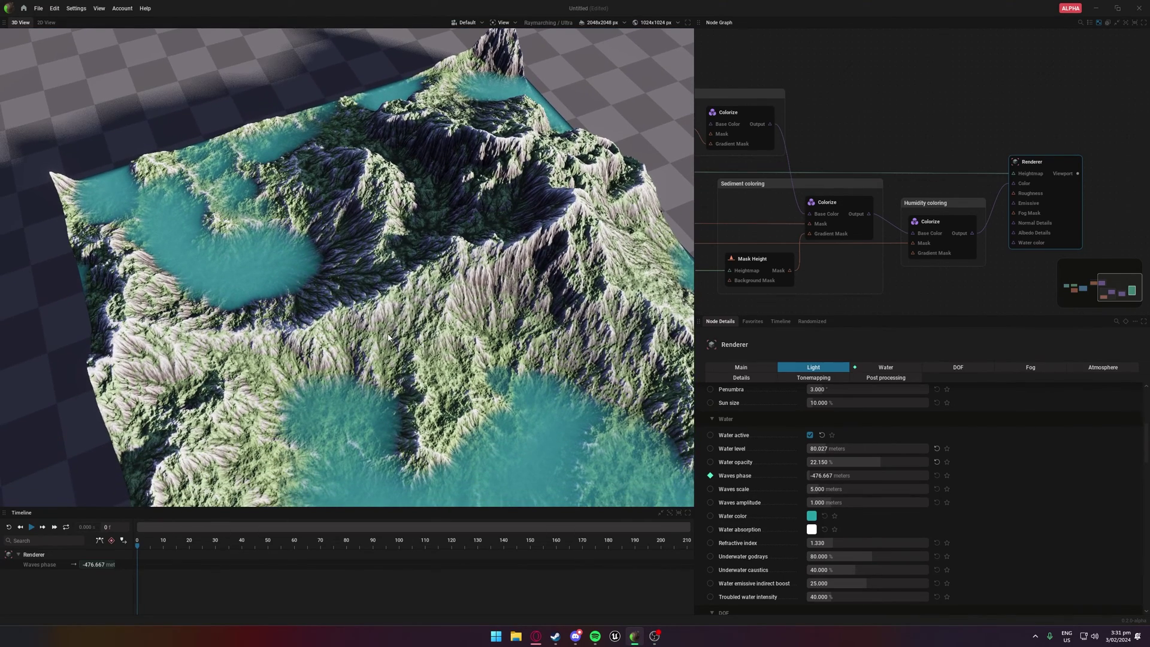
pyautogui.moveTo(1149, 123); pyautogui.dragTo(656, 50)
pyautogui.rightClick(563, 350)
pyautogui.click(584, 318)
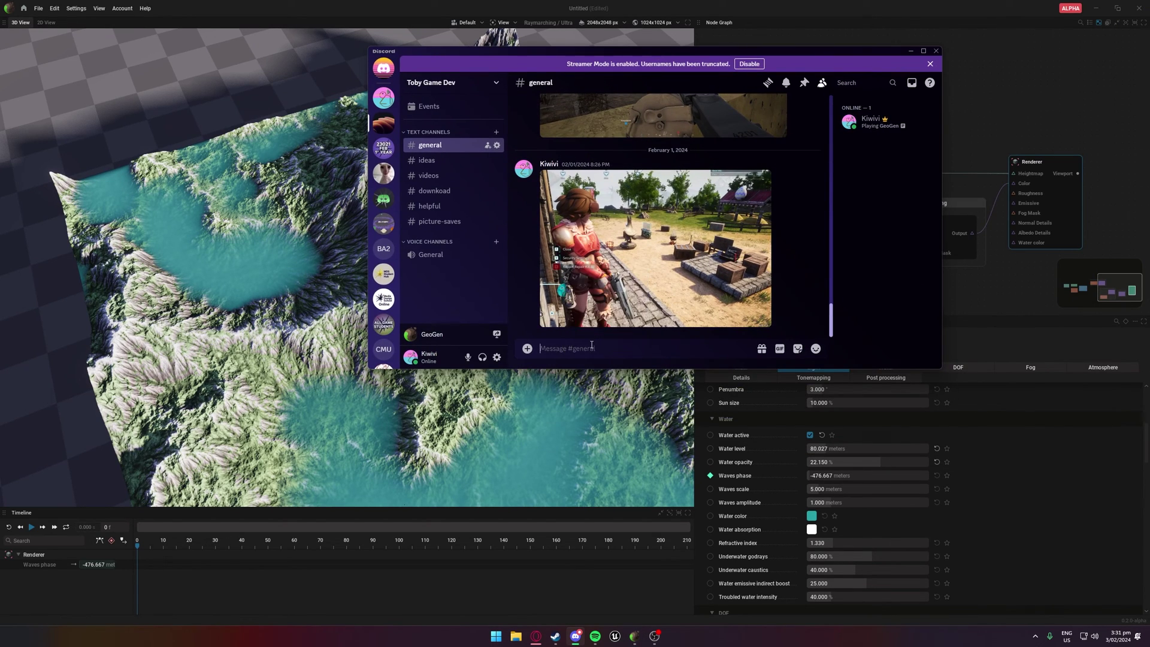
pyautogui.press('Return')
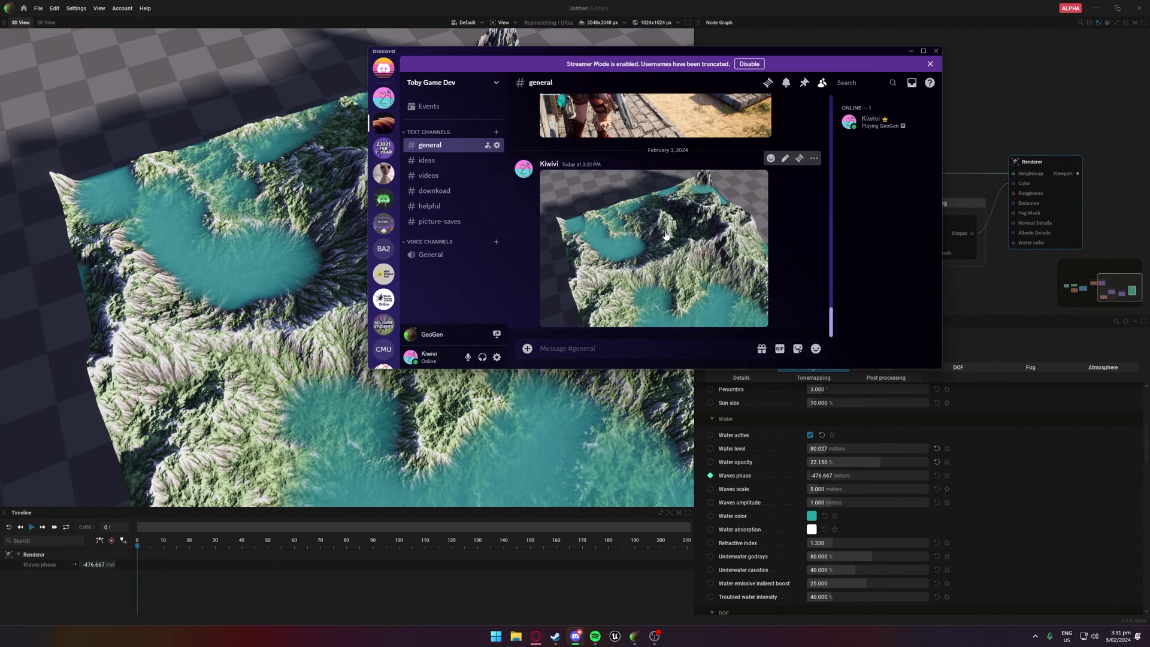
# Examine the enlarged terrain image in Discord, close it and move the Discord window off the GeoGen screen.
pyautogui.click(646, 260)
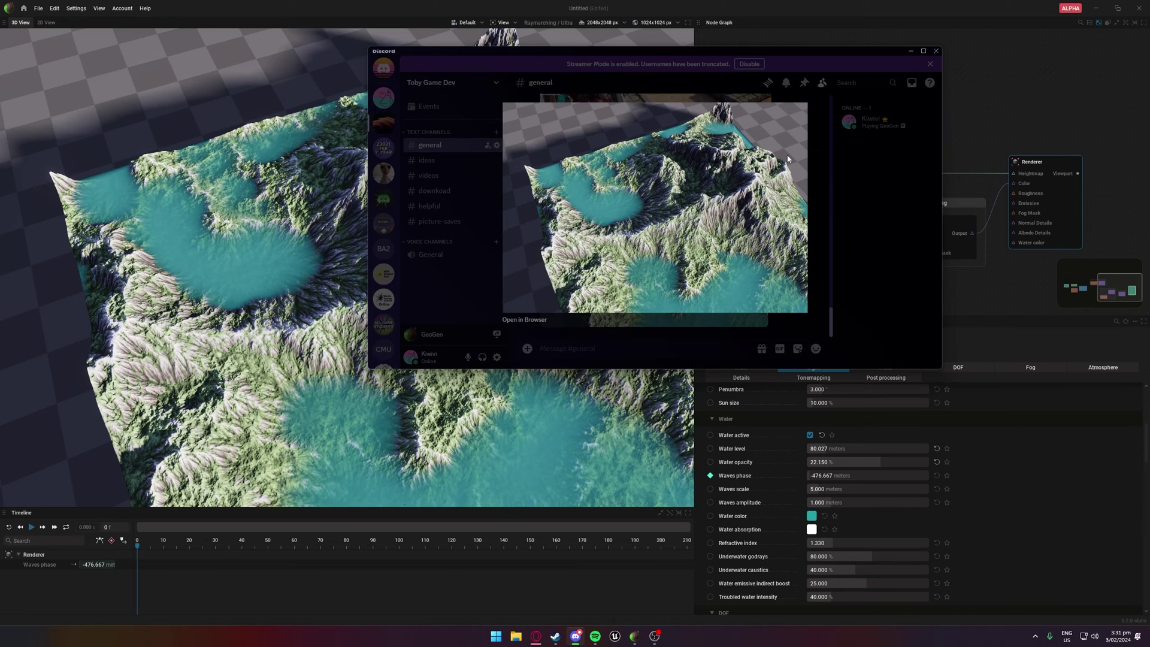
pyautogui.click(854, 84)
pyautogui.moveTo(837, 53); pyautogui.dragTo(1149, 276)
# Add an Export Viewport node to the Renderer's Viewport output and widen the 3D view.
pyautogui.moveTo(852, 109); pyautogui.dragTo(605, 81, button='middle')
pyautogui.moveTo(832, 146); pyautogui.dragTo(944, 173)
pyautogui.moveTo(945, 175)
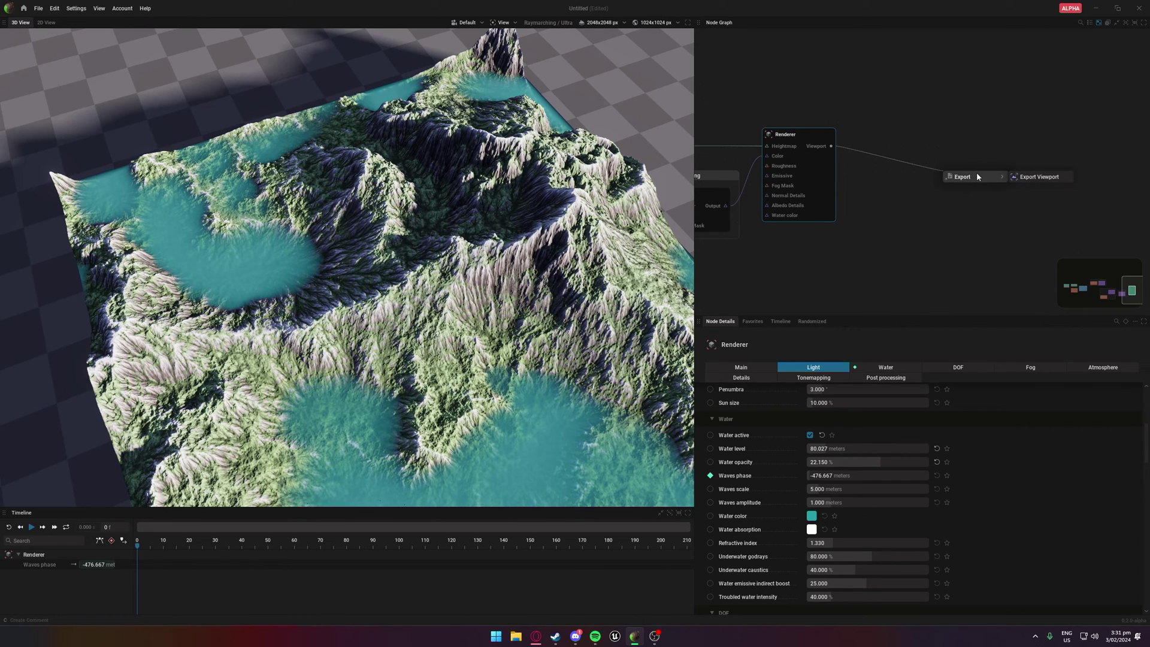
pyautogui.click(1050, 177)
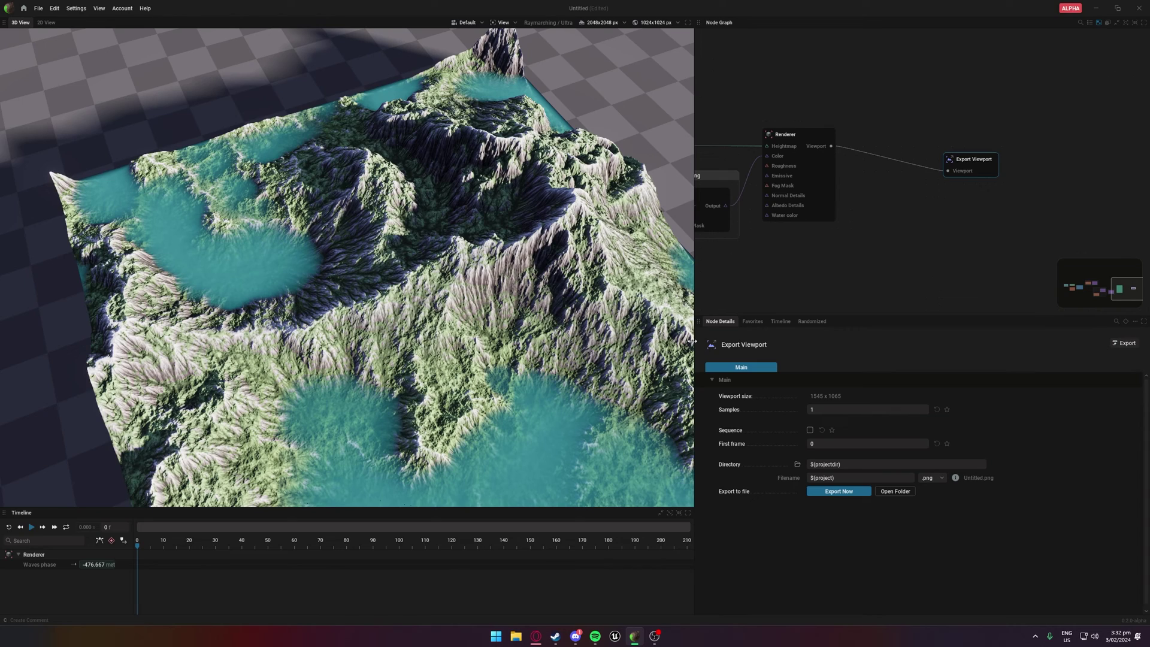
pyautogui.moveTo(701, 343); pyautogui.dragTo(777, 364)
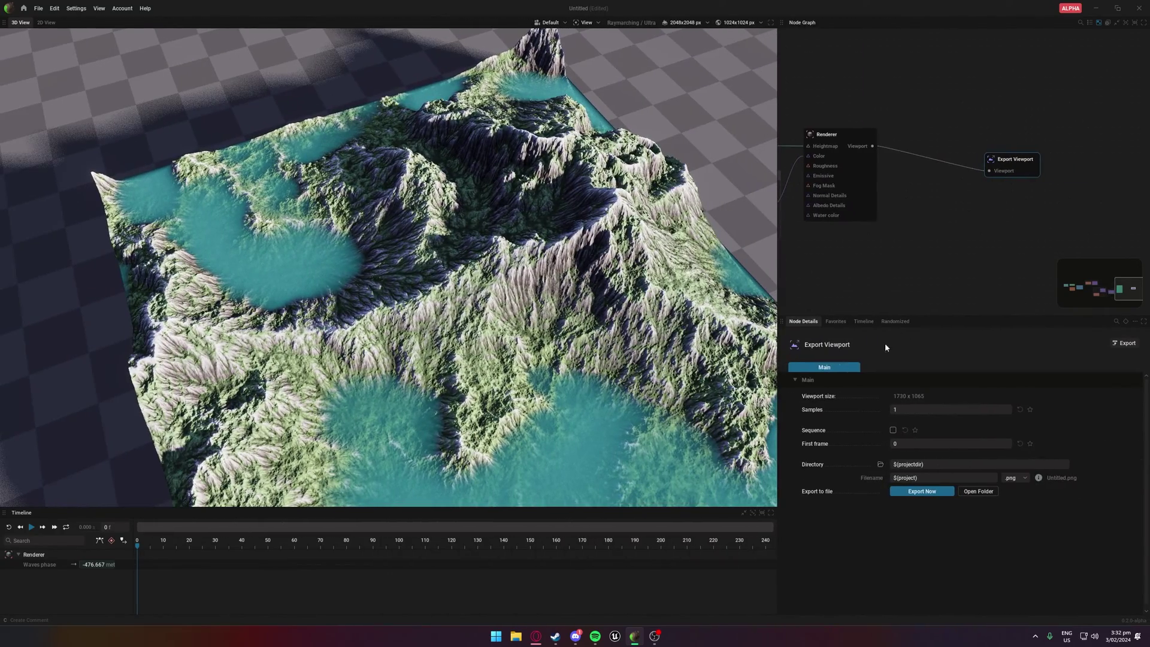
# Try changing the viewport size by expanding the 3D view and stretching the unmaximized window, and maximize the window again.
pyautogui.click(771, 22)
pyautogui.click(1142, 24)
pyautogui.moveTo(637, 9); pyautogui.dragTo(616, 85)
pyautogui.moveTo(997, 196); pyautogui.dragTo(1149, 200)
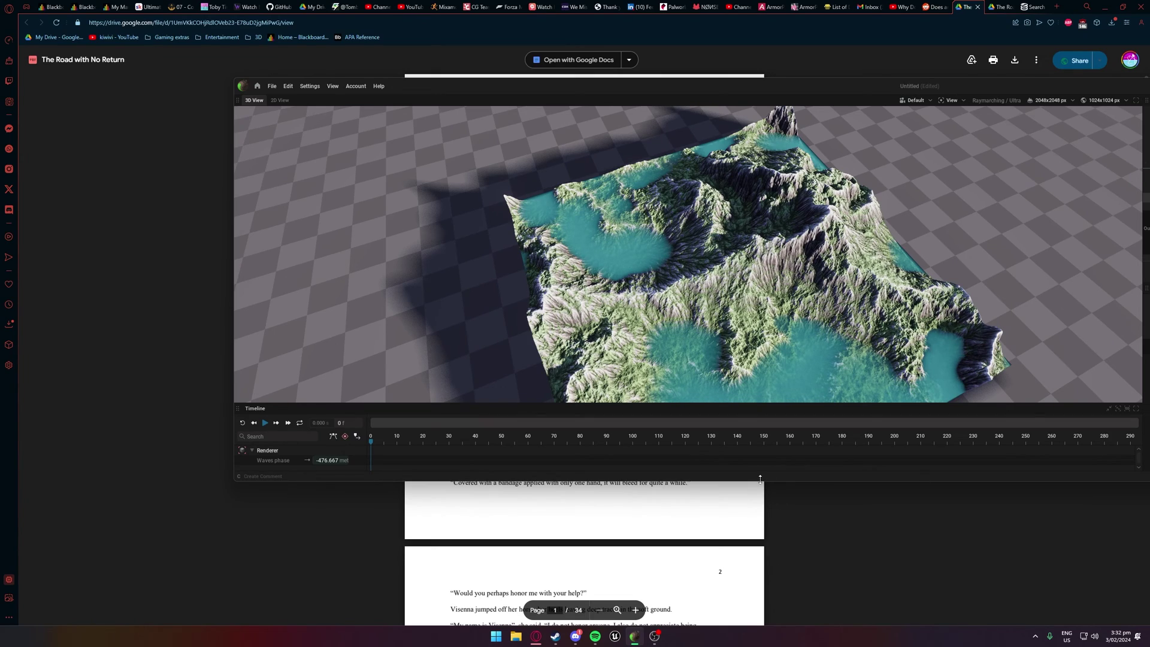
pyautogui.moveTo(760, 480); pyautogui.dragTo(759, 625)
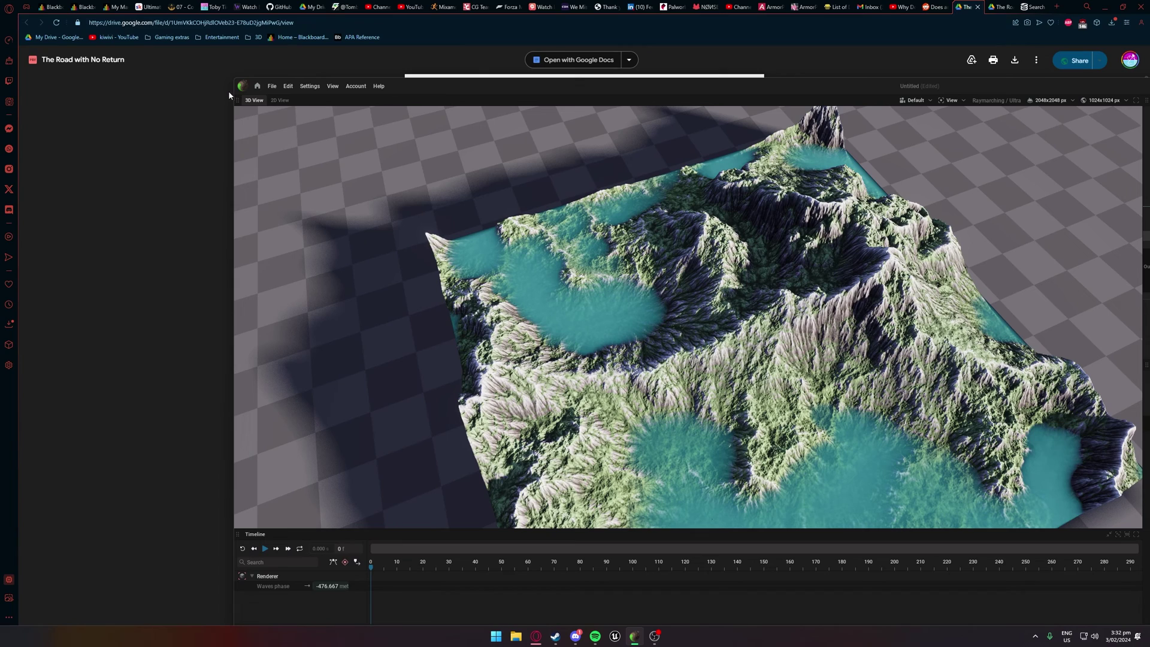
pyautogui.moveTo(233, 151); pyautogui.dragTo(59, 153)
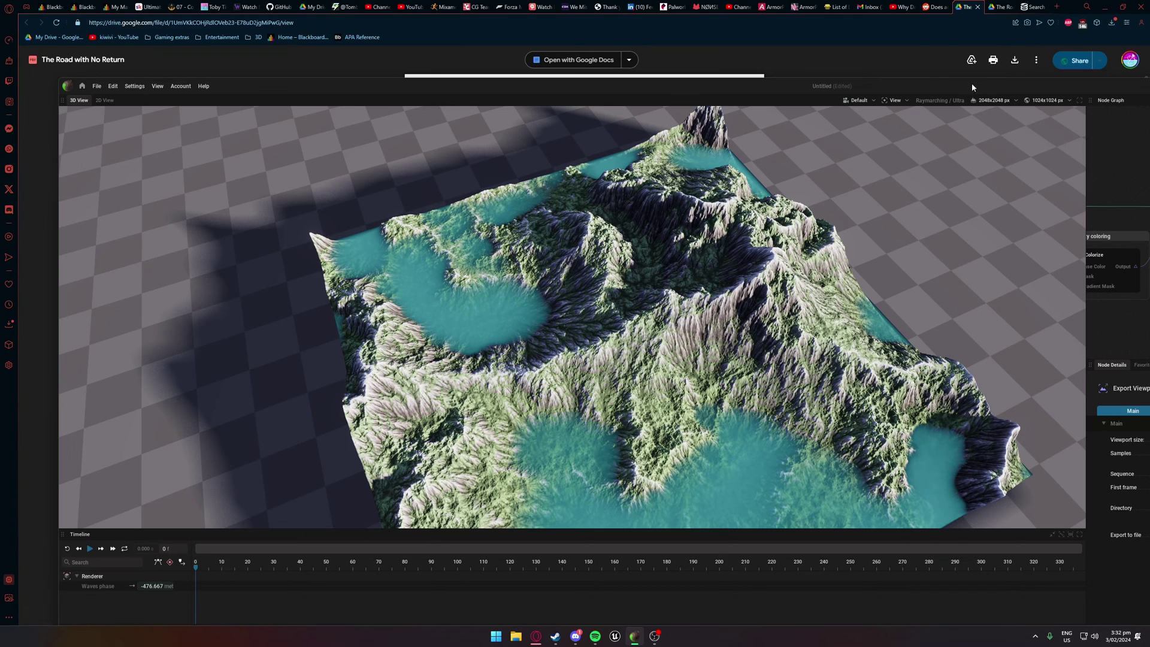
pyautogui.doubleClick(869, 87)
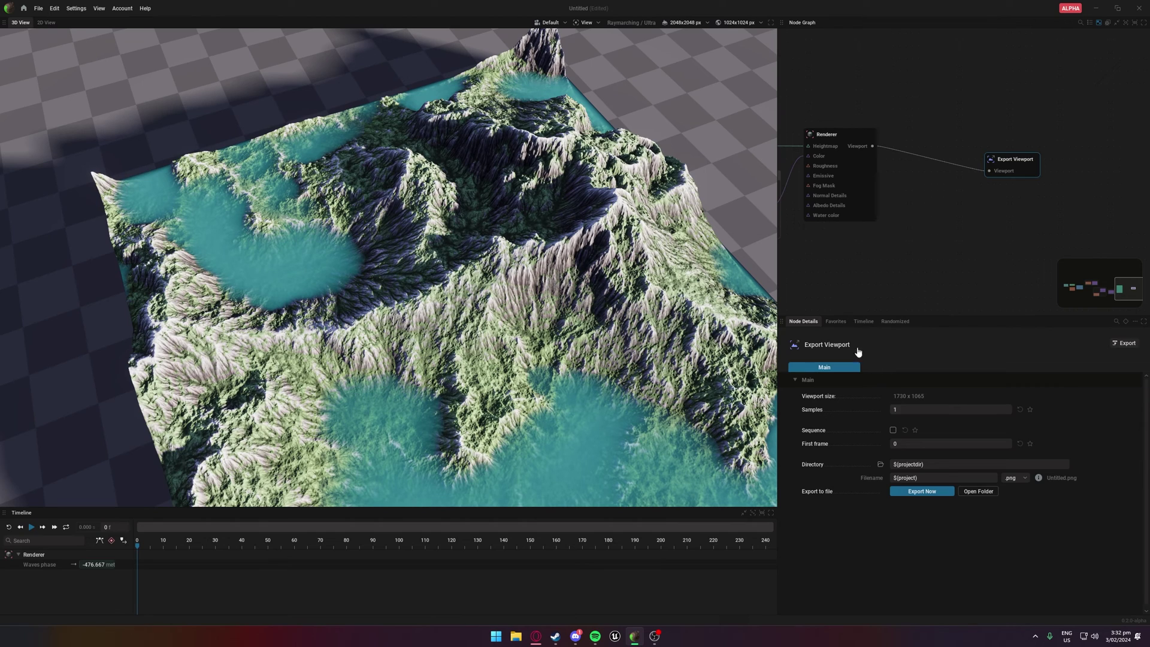
# Enable sequence export in the Export Viewport node and set the number of frames to 112.
pyautogui.click(893, 430)
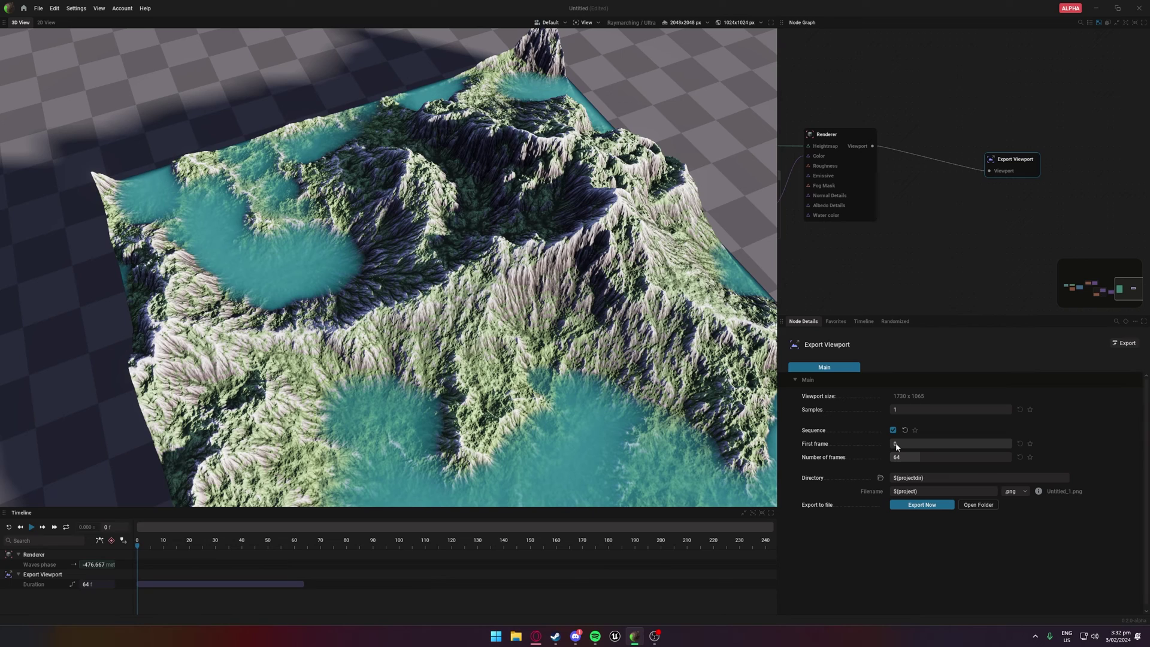
pyautogui.moveTo(897, 443); pyautogui.dragTo(944, 458)
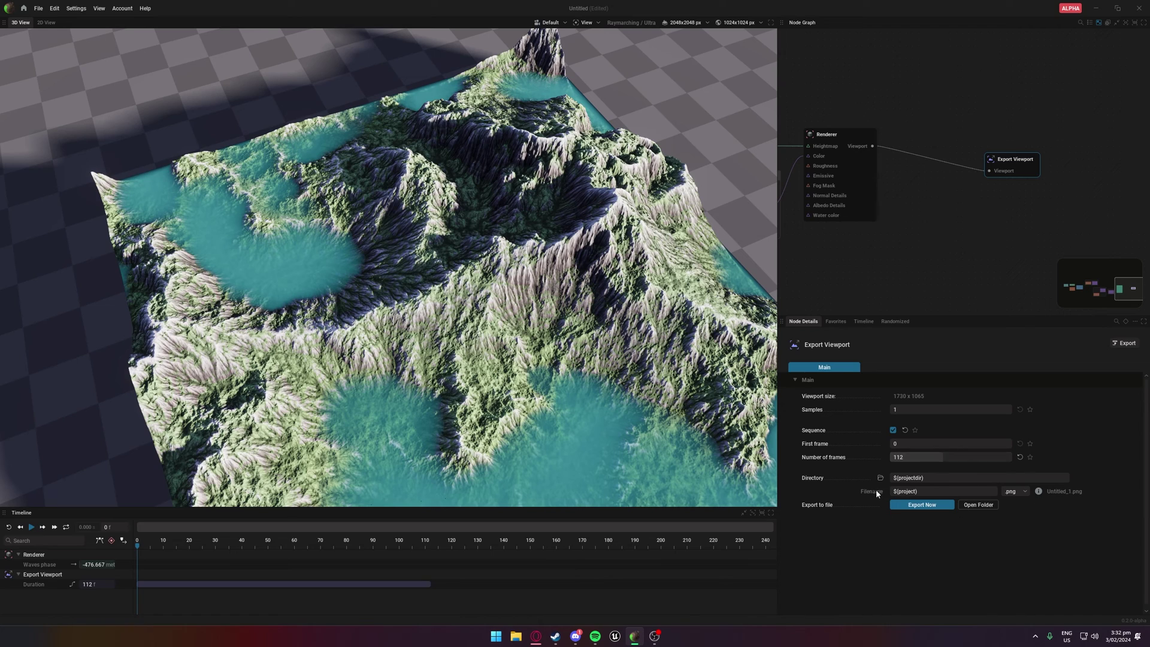
pyautogui.click(927, 270)
pyautogui.scroll(-2, 927, 269)
pyautogui.moveTo(797, 248); pyautogui.dragTo(1127, 245, button='middle')
pyautogui.moveTo(873, 271); pyautogui.dragTo(885, 342, button='middle')
pyautogui.moveTo(993, 236); pyautogui.dragTo(1145, 203, button='middle')
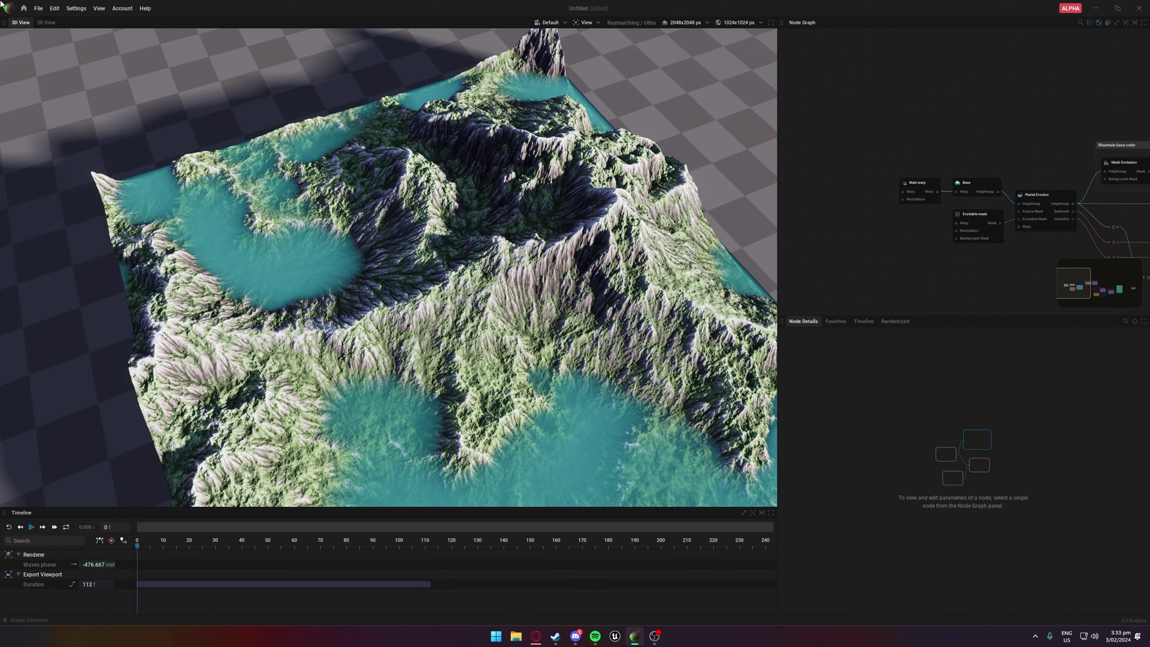
# Open the recent project AnimatedCrumbleFilter without saving the current one, and close its project notes.
pyautogui.click(24, 8)
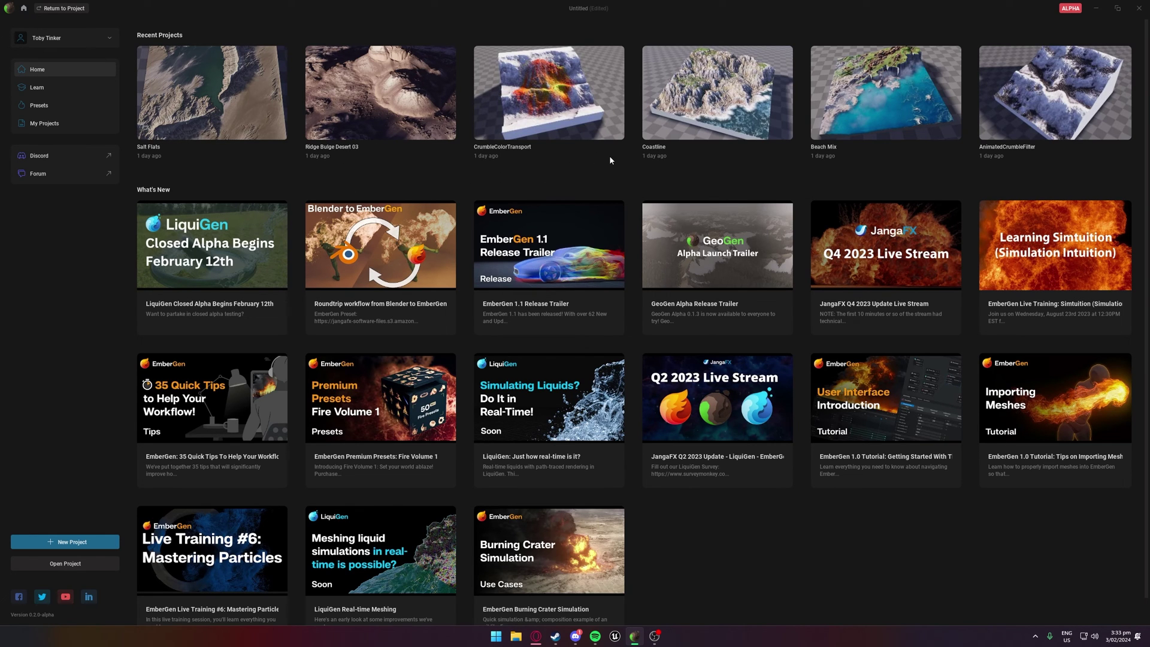
pyautogui.click(1007, 111)
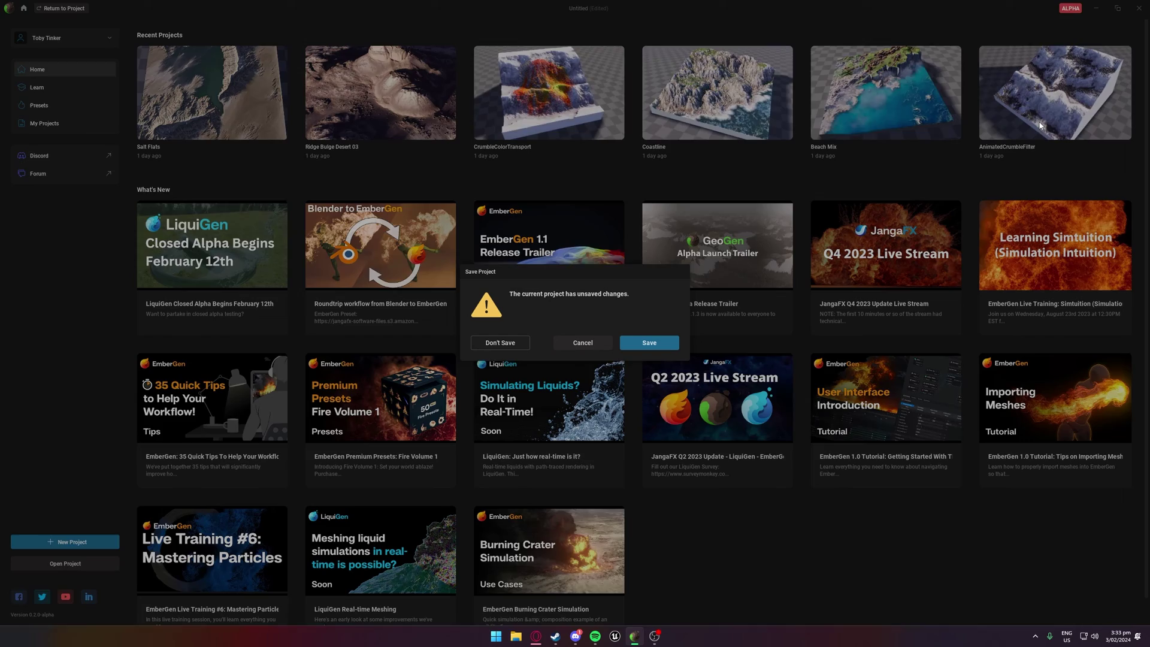
pyautogui.click(489, 340)
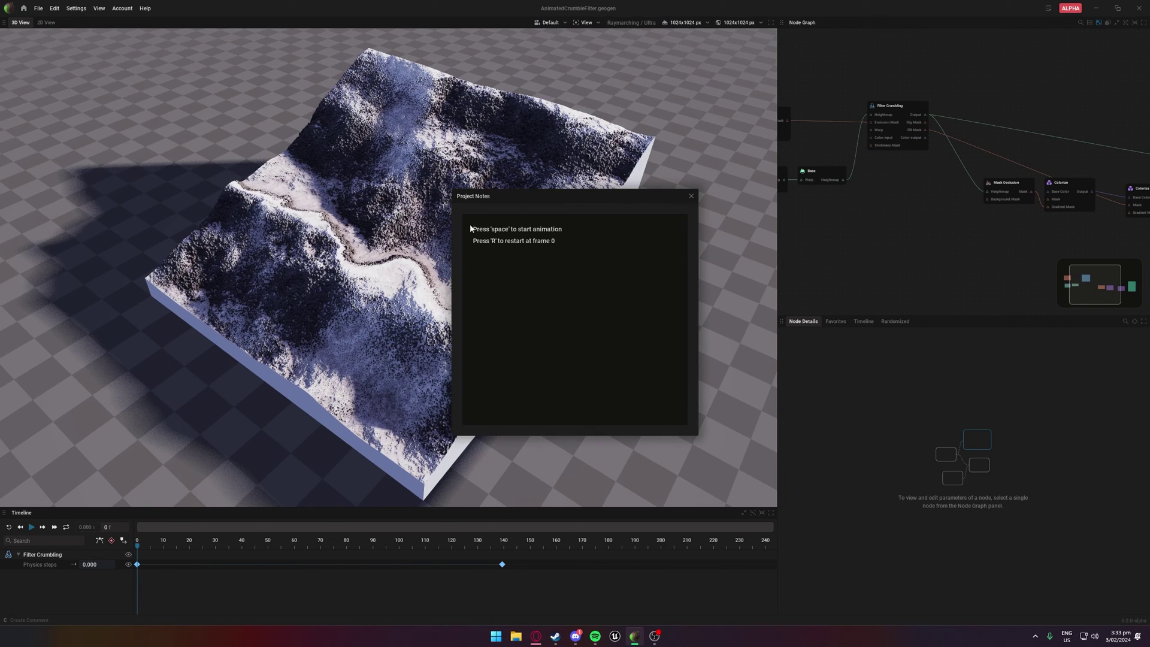
pyautogui.click(691, 198)
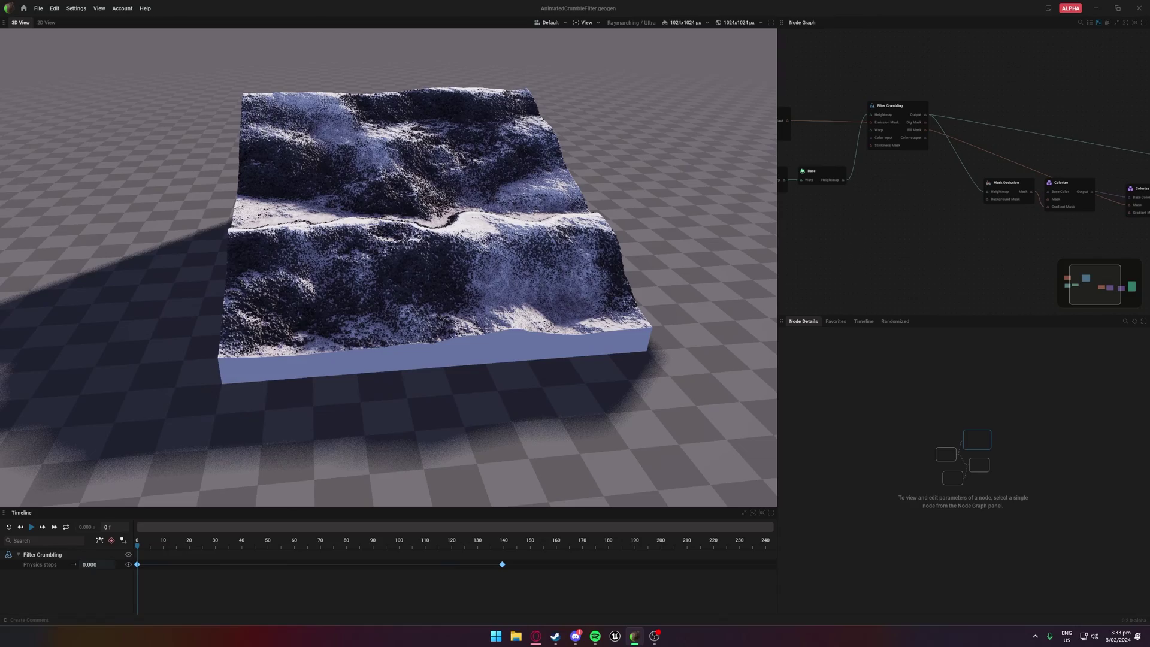
# Play the crumbling animation from frame 0 and examine the falling debris from a different angle.
pyautogui.press('space')
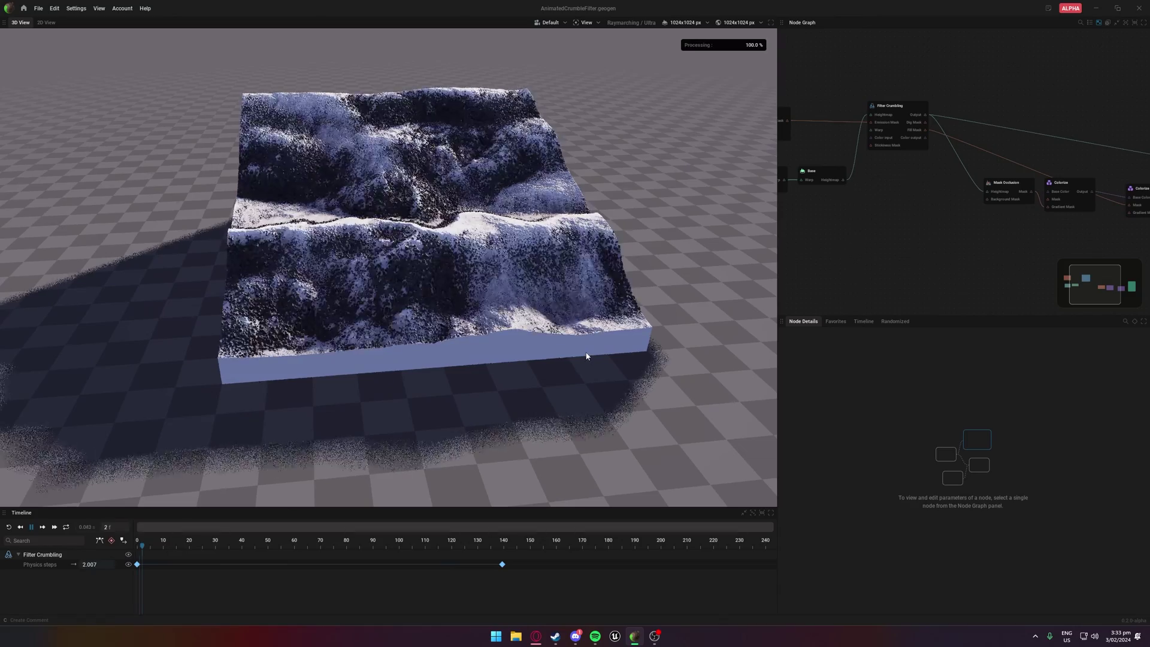
pyautogui.moveTo(441, 210); pyautogui.dragTo(523, 258, button='middle')
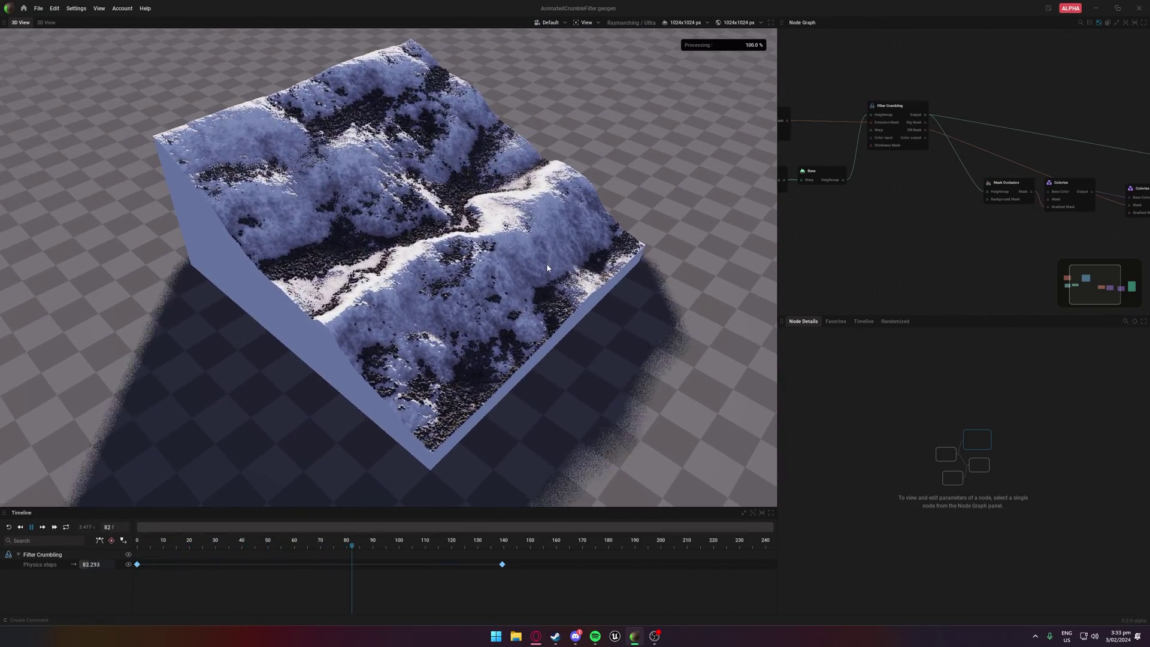
pyautogui.press('space')
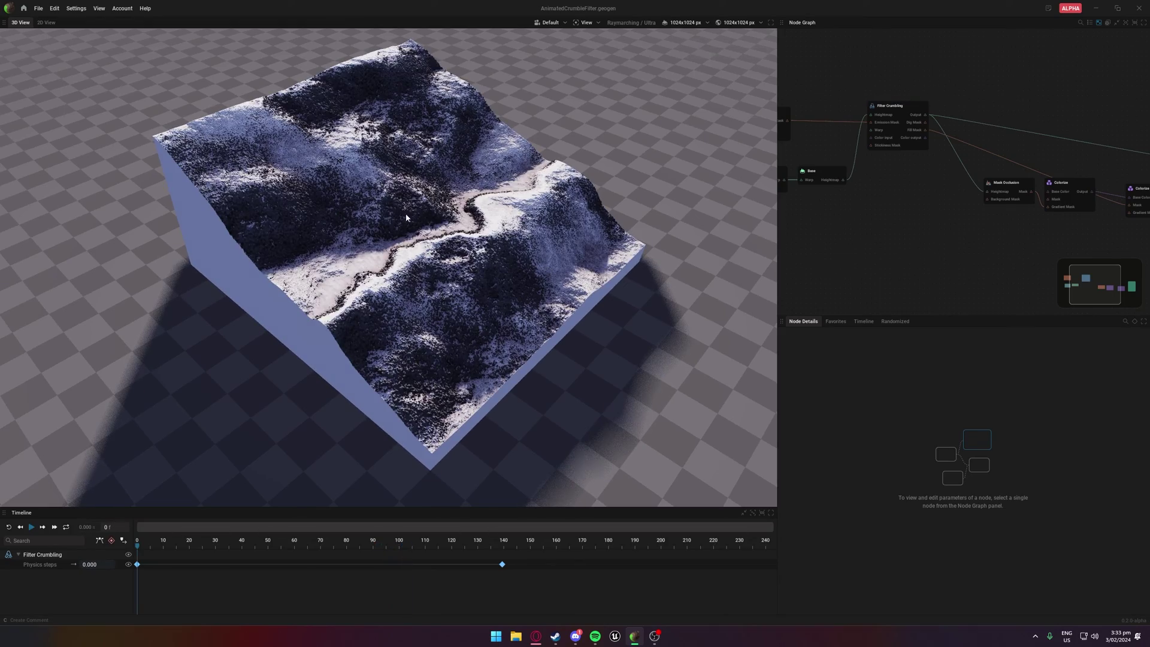
pyautogui.press('space')
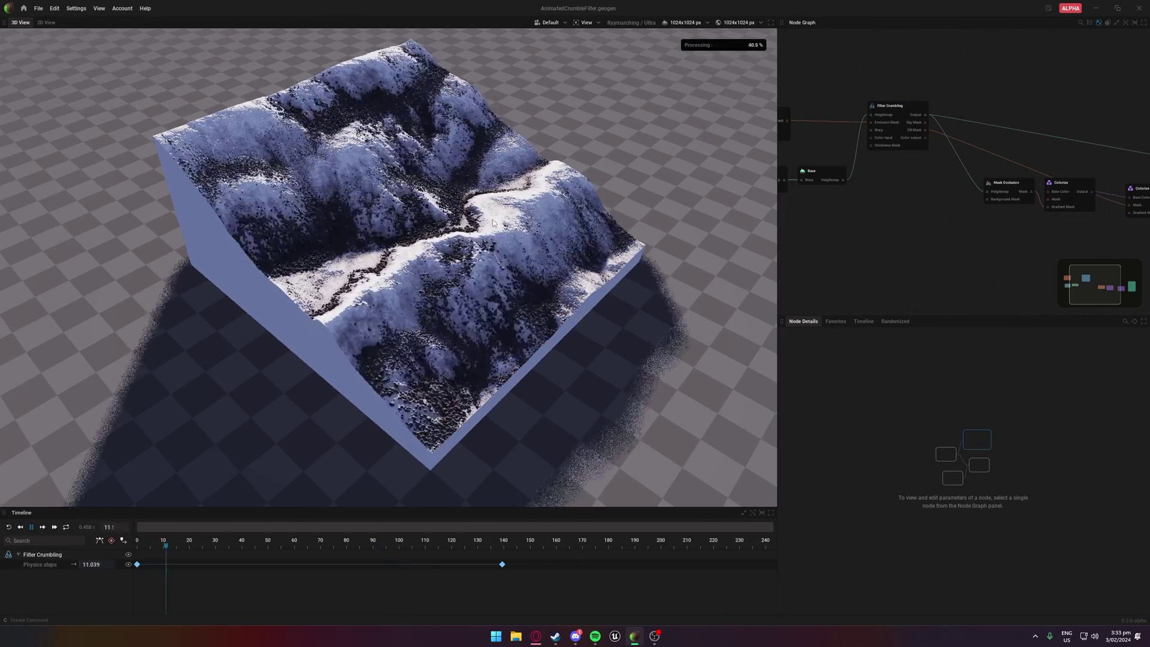
pyautogui.press('space')
# Examine the Filter Crumbling node's parameters and replay its animation from frame 0.
pyautogui.click(920, 106)
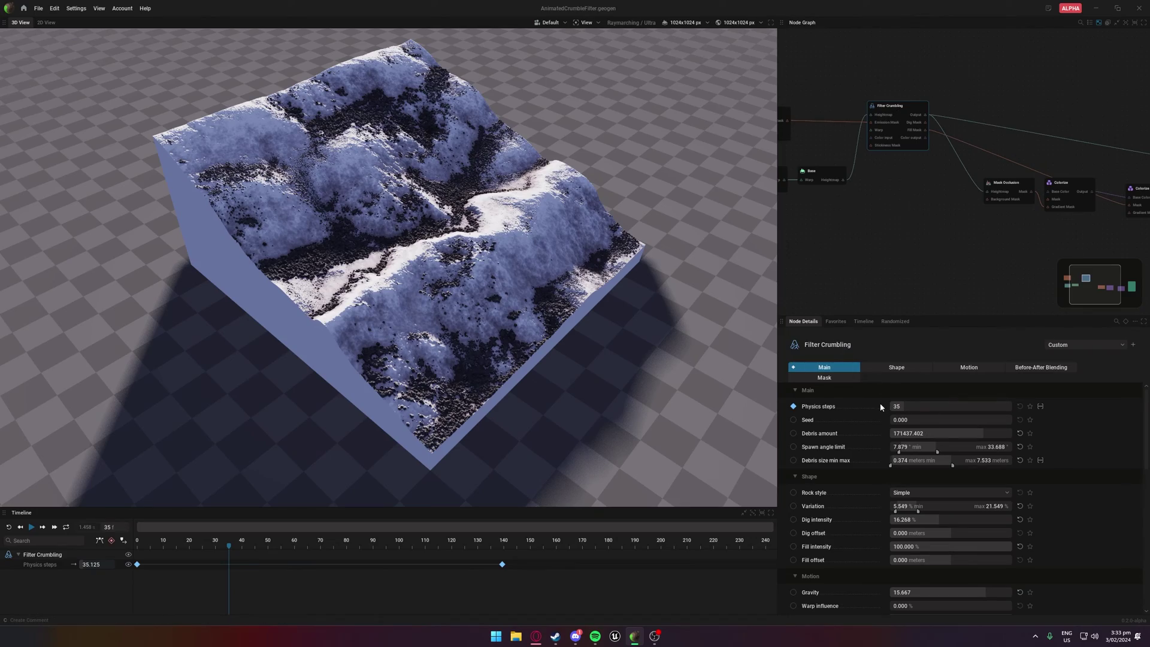
pyautogui.press('Home')
pyautogui.press('space')
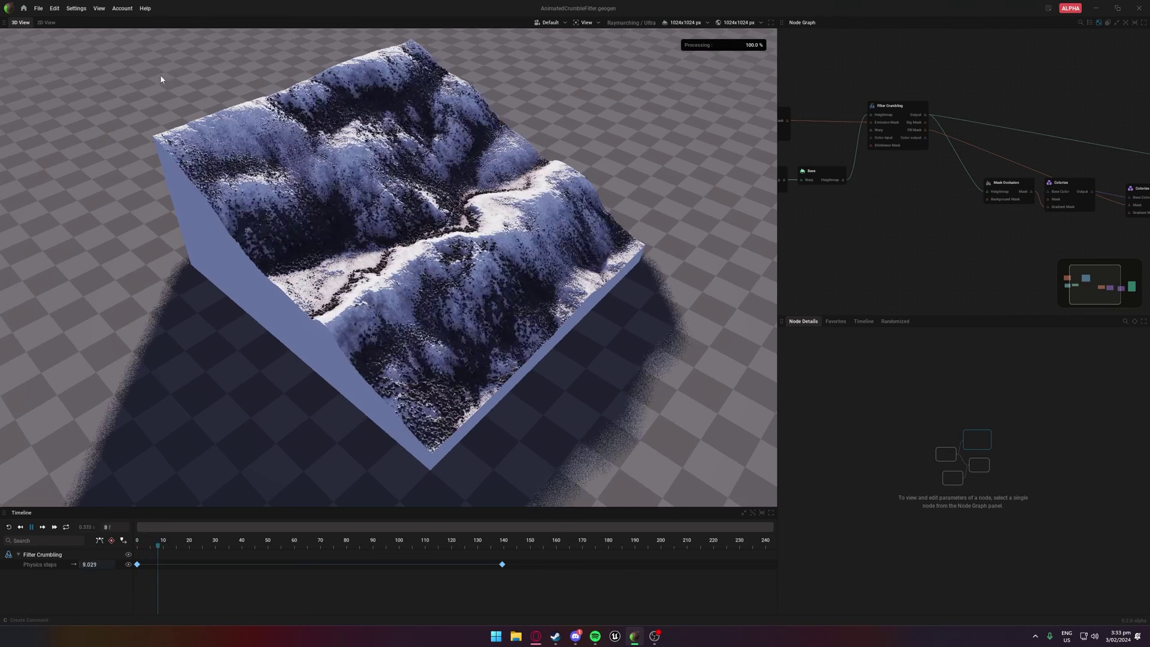
# Create a new project and add a Filter Crumbling node to the Fluvial Erosion node's Heightmap output.
pyautogui.click(23, 8)
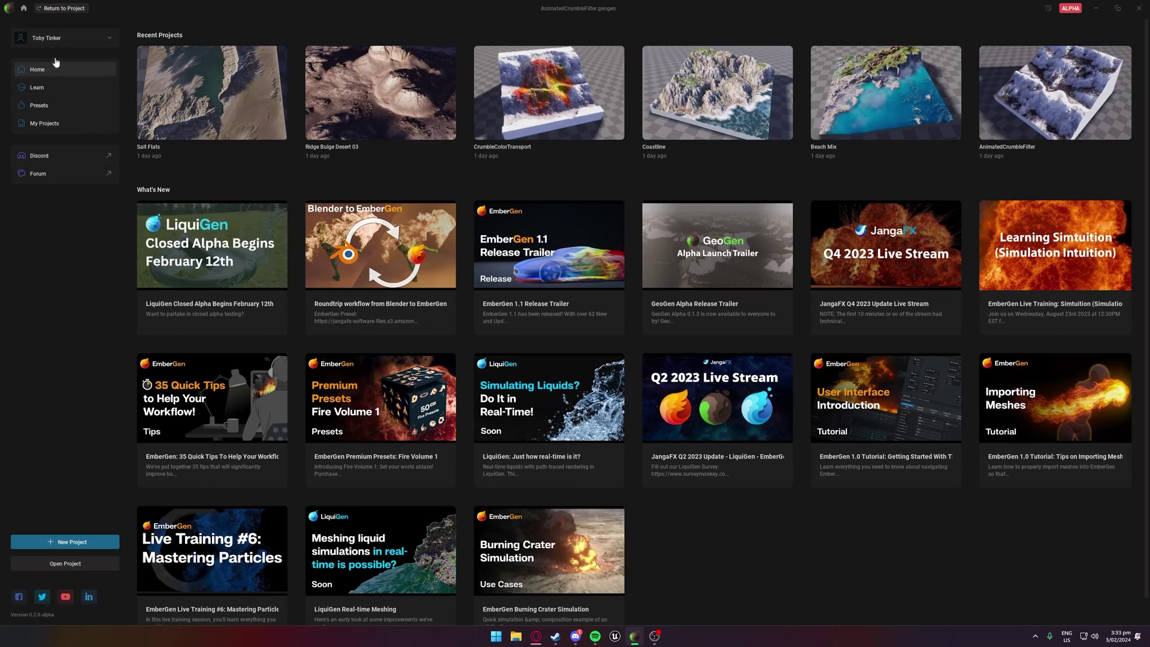
pyautogui.click(78, 542)
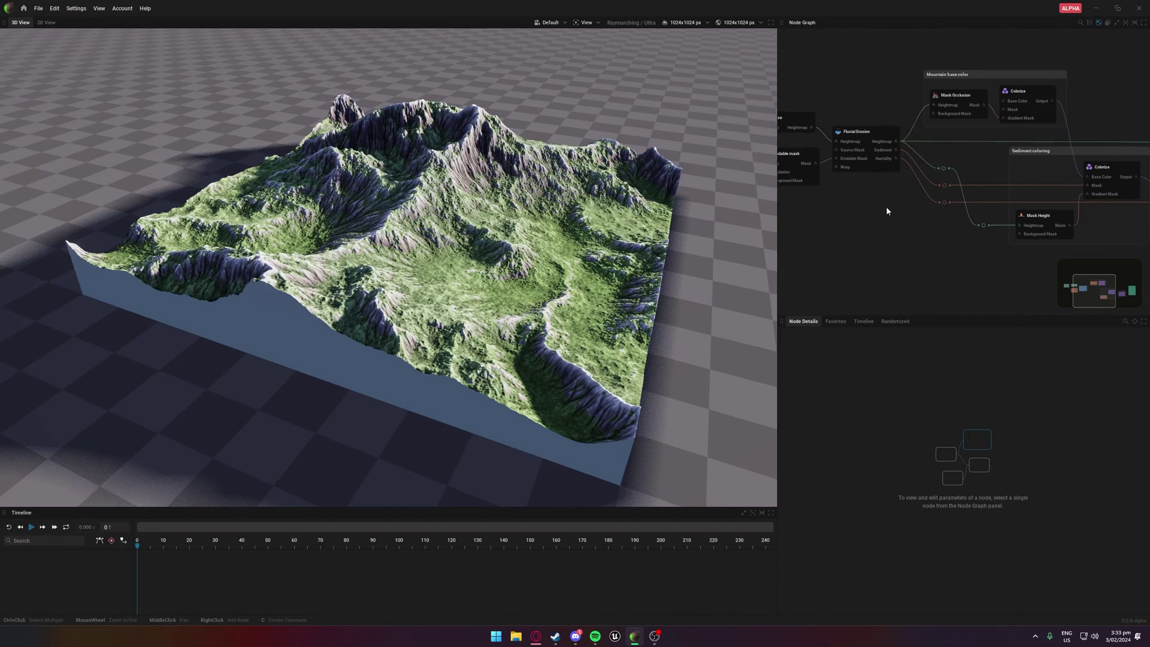
pyautogui.moveTo(978, 160); pyautogui.dragTo(850, 98)
pyautogui.moveTo(855, 101)
pyautogui.moveTo(892, 128)
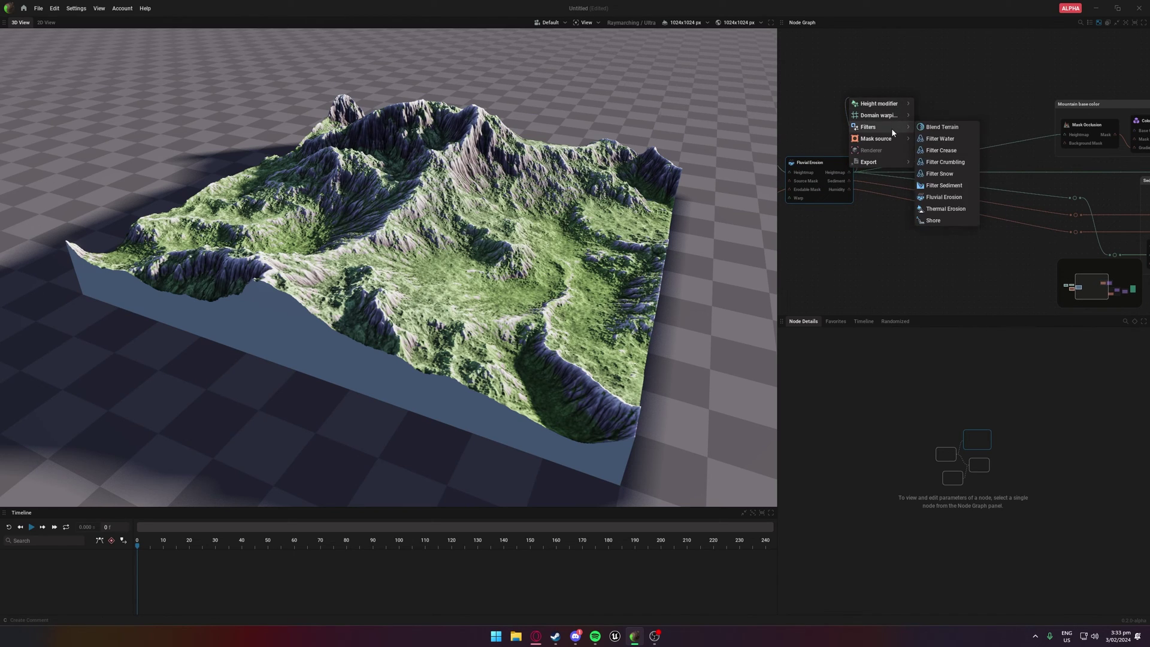
pyautogui.click(946, 162)
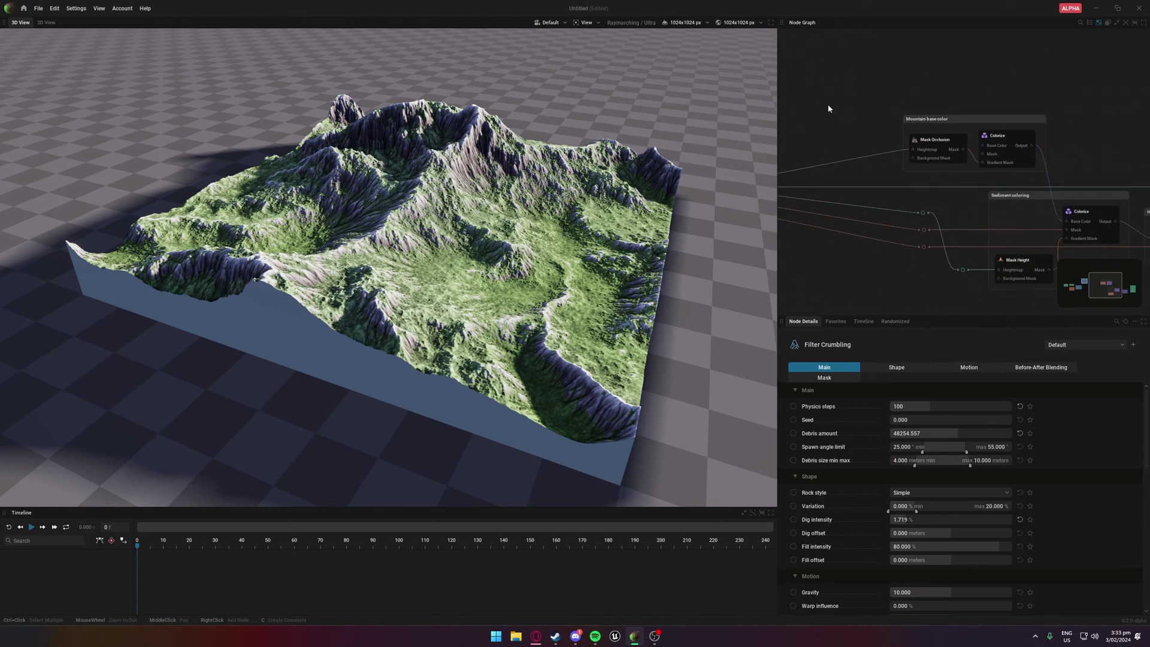
# Connect the Filter Crumbling node's Output to the Renderer's Heightmap input.
pyautogui.scroll(-2, 830, 109)
pyautogui.moveTo(798, 115); pyautogui.dragTo(1113, 166)
pyautogui.moveTo(869, 192); pyautogui.dragTo(1079, 214, button='middle')
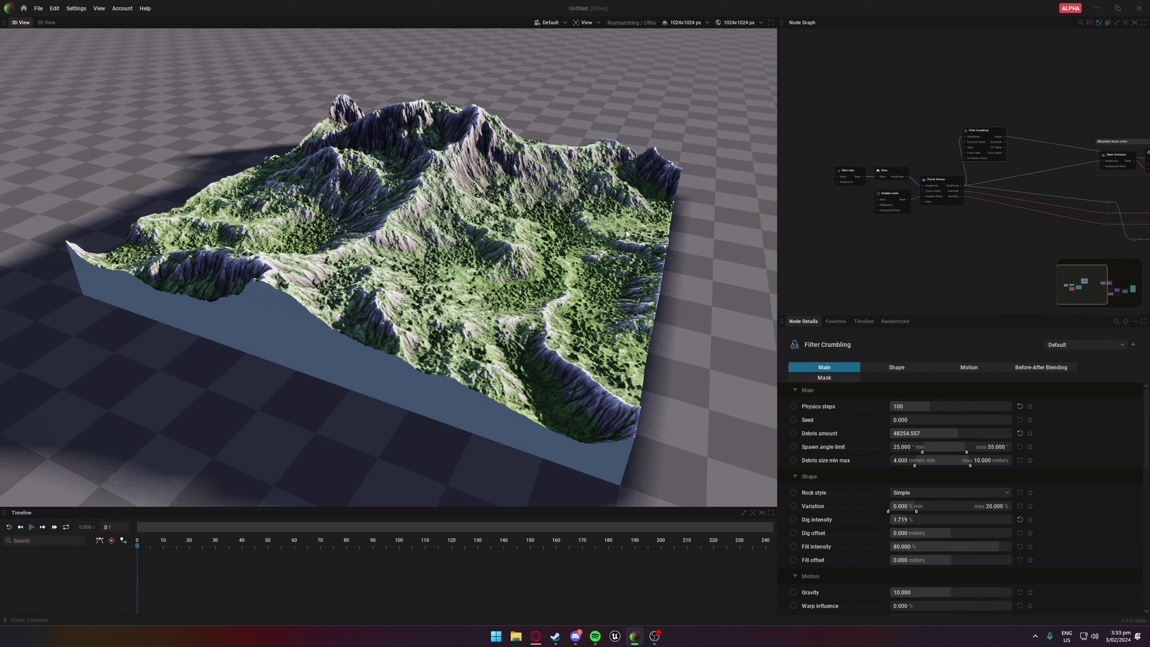
# Set the Filter Crumbling debris size to a minimum of 1 meter and a maximum of about 4.7 meters.
pyautogui.scroll(3, 628, 317)
pyautogui.moveTo(941, 462); pyautogui.dragTo(914, 463)
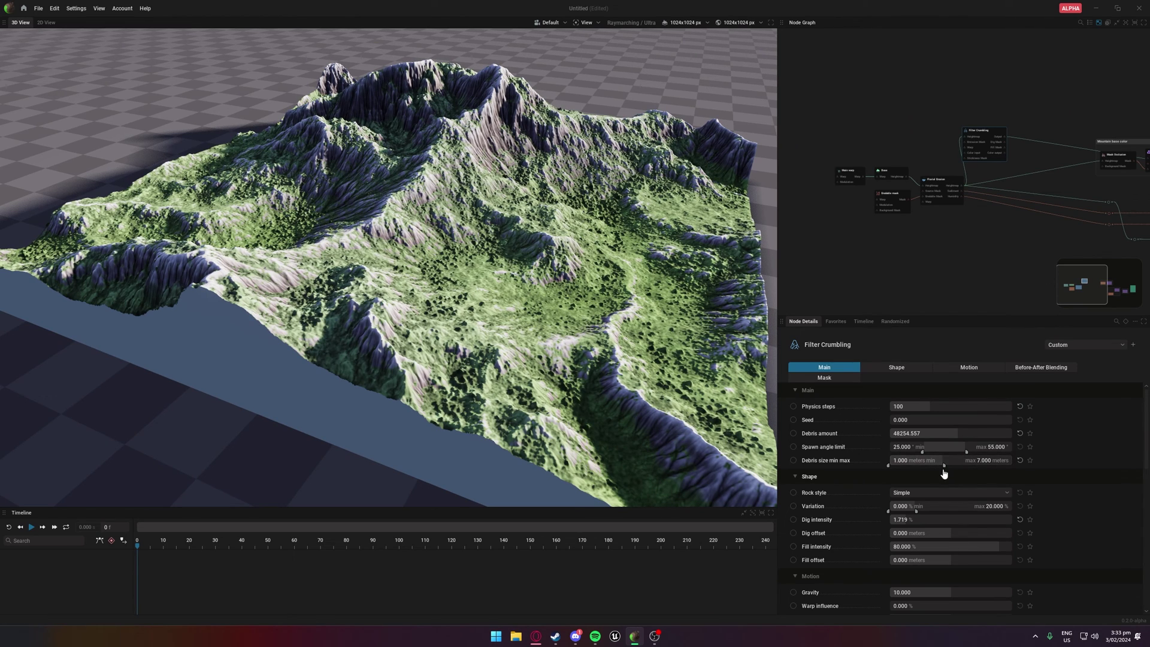
pyautogui.moveTo(944, 467); pyautogui.dragTo(924, 467)
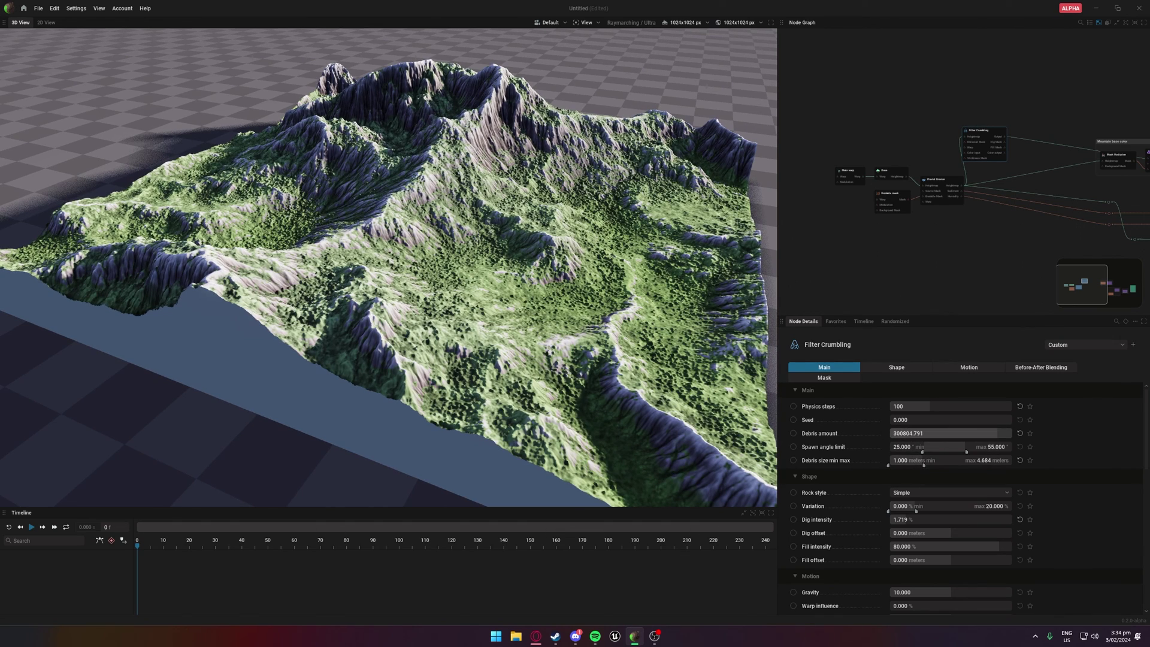
# Set the Filter Crumbling node's Physics steps to 1 and keyframe that value at frames 0 and 10.
pyautogui.moveTo(912, 406); pyautogui.dragTo(889, 406)
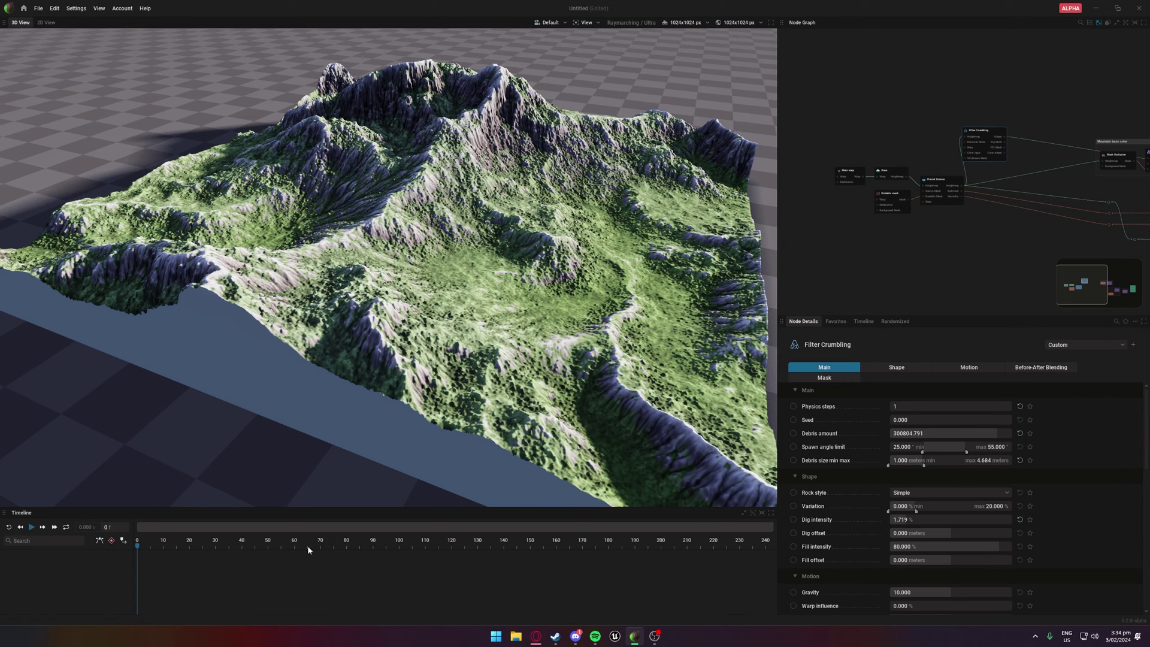
pyautogui.click(794, 407)
pyautogui.moveTo(137, 545); pyautogui.dragTo(163, 549)
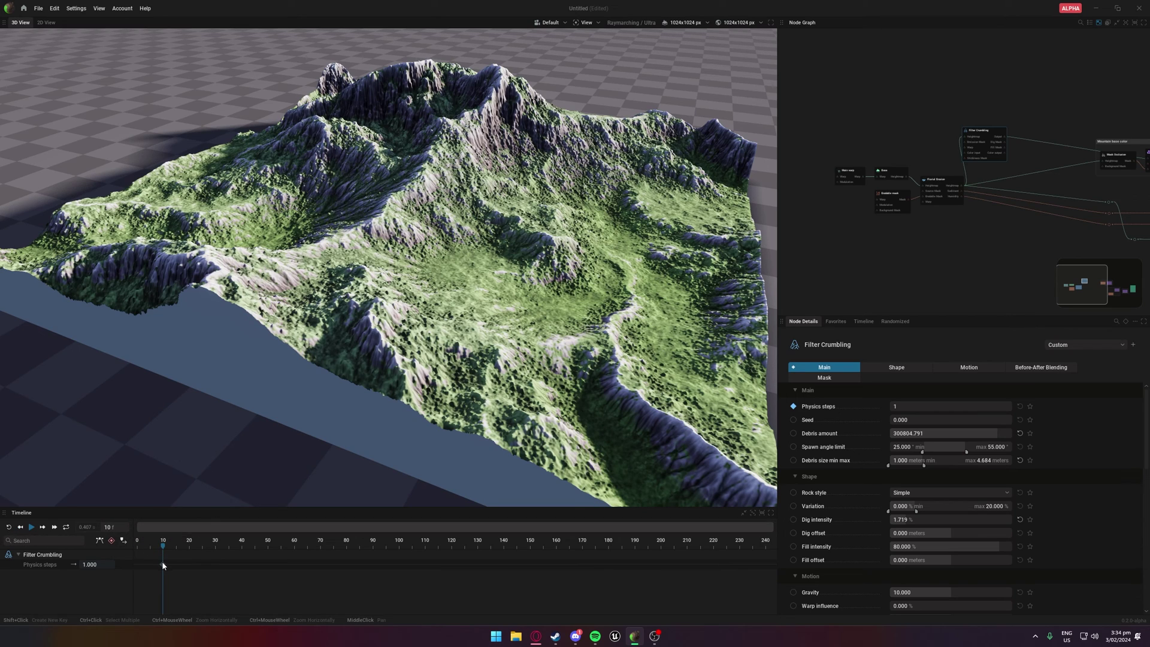
pyautogui.click(417, 547)
pyautogui.moveTo(417, 551); pyautogui.dragTo(137, 550)
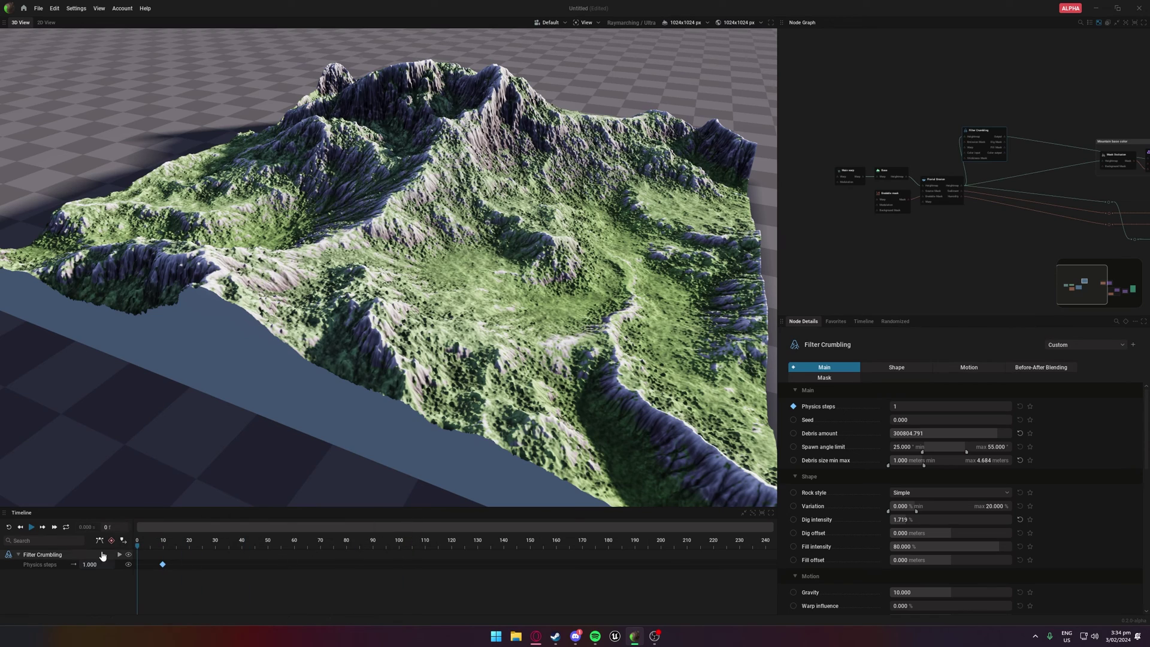
pyautogui.doubleClick(138, 565)
pyautogui.click(163, 565)
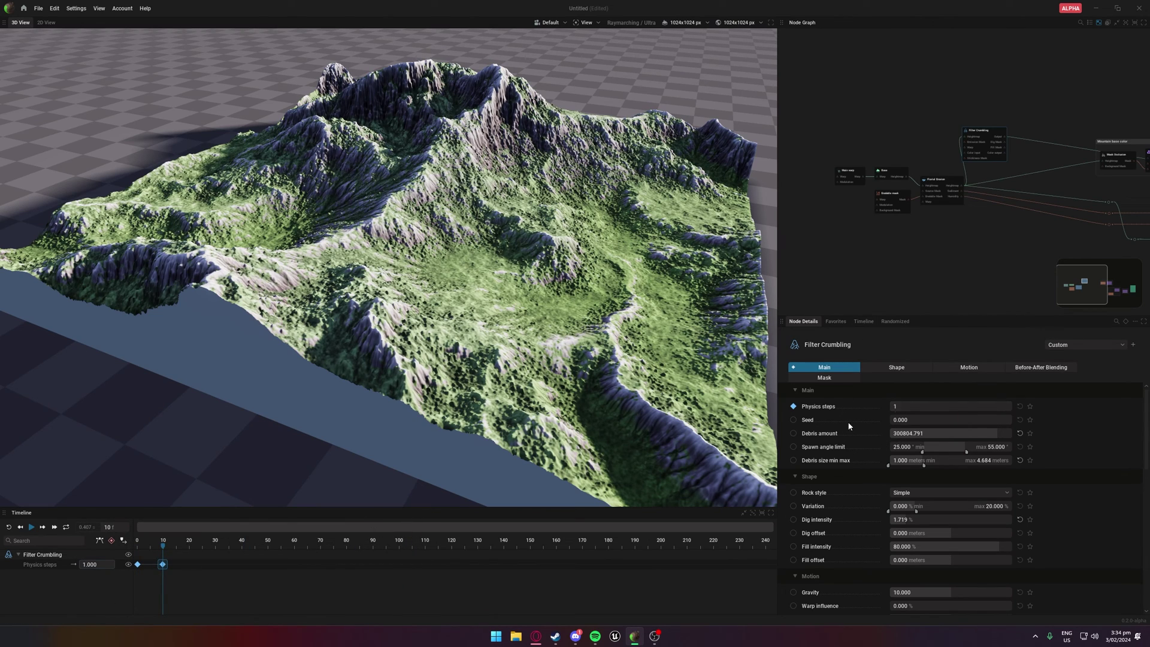
# Keyframe Physics steps at 32 on frame 100 and set the terrain resolution to 0.5 m/pixel.
pyautogui.click(399, 547)
pyautogui.click(897, 406)
pyautogui.write('32')
pyautogui.press('Return')
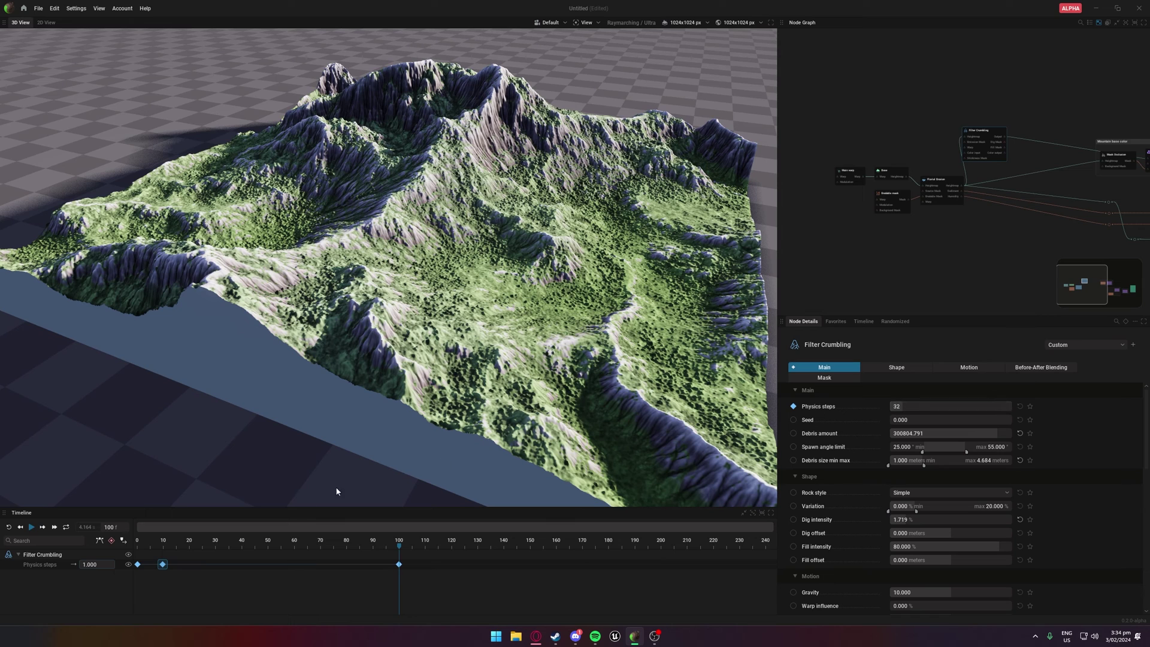
pyautogui.click(699, 22)
pyautogui.click(702, 73)
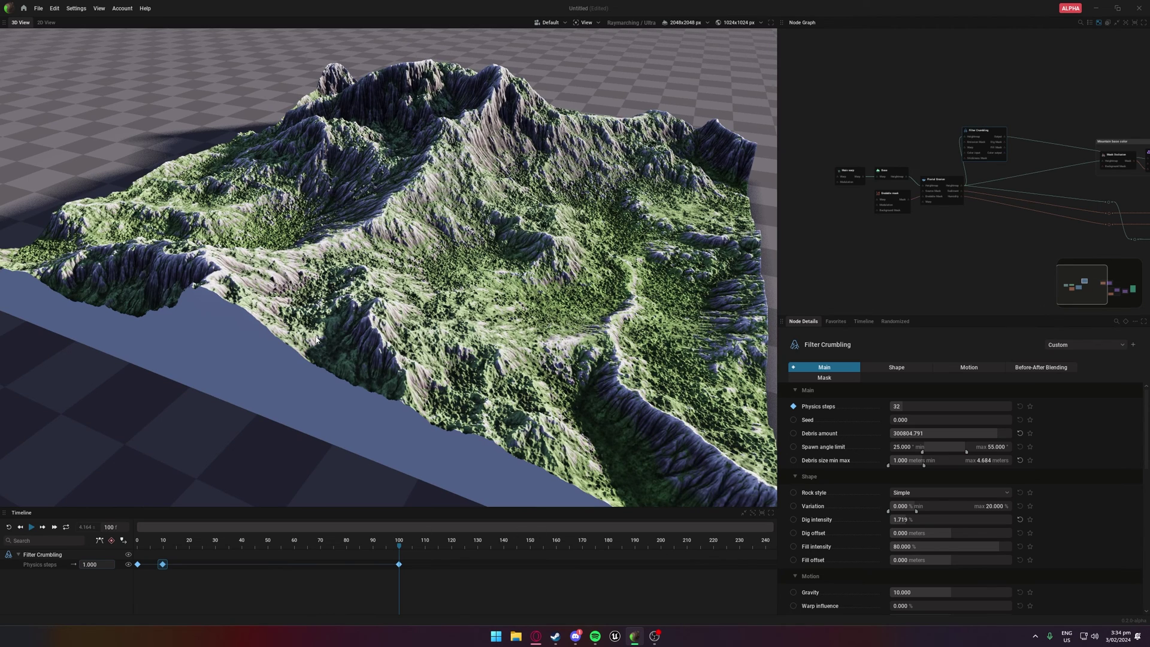
# Add a Blend Mask node combining masks from Filter Crumbling and Fluvial Erosion, and feed it into the humidity coloring Colorize node.
pyautogui.moveTo(987, 278); pyautogui.dragTo(835, 271, button='middle')
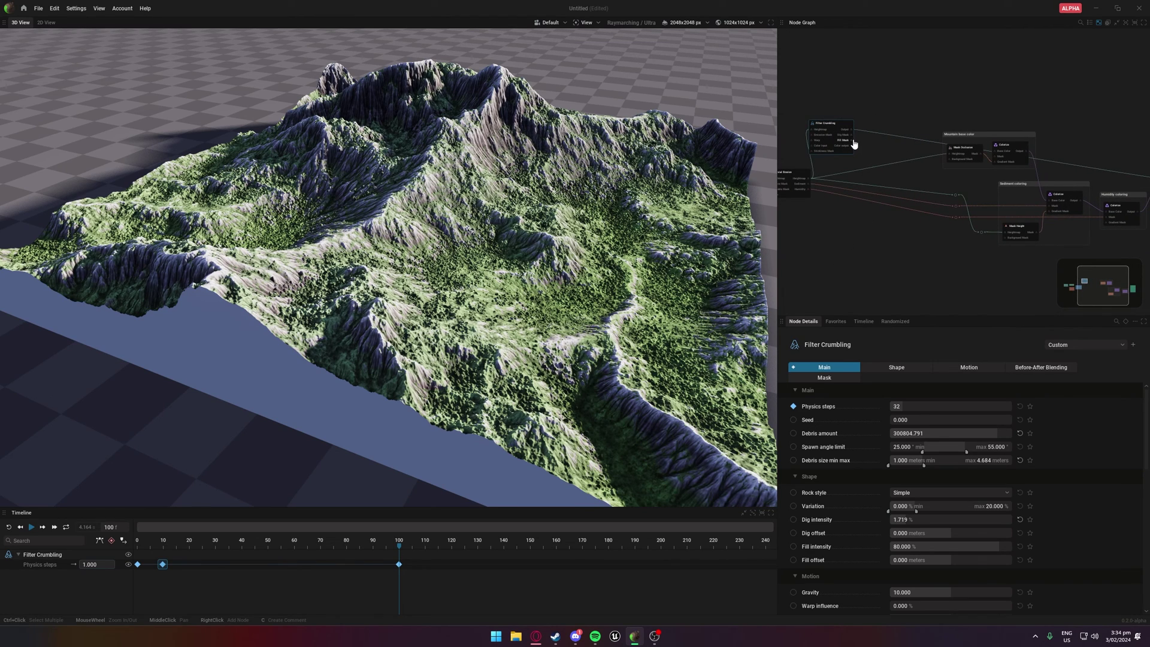
pyautogui.moveTo(854, 136); pyautogui.dragTo(908, 227)
pyautogui.moveTo(930, 282)
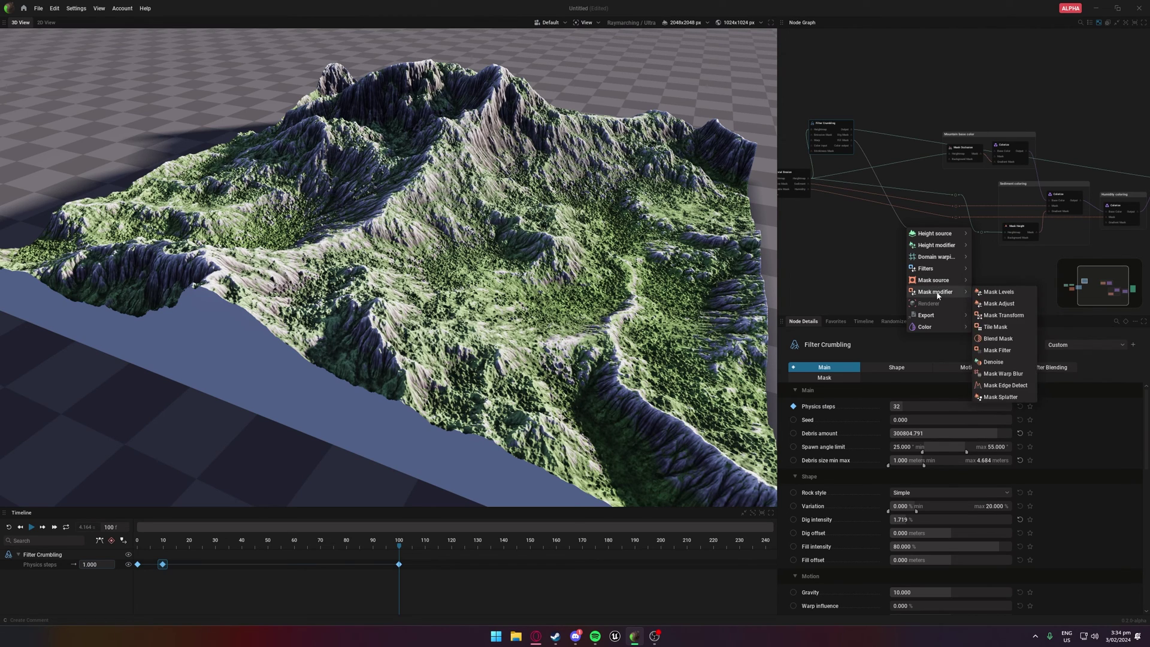
pyautogui.click(995, 339)
pyautogui.moveTo(809, 190); pyautogui.dragTo(1117, 211)
pyautogui.click(1117, 211)
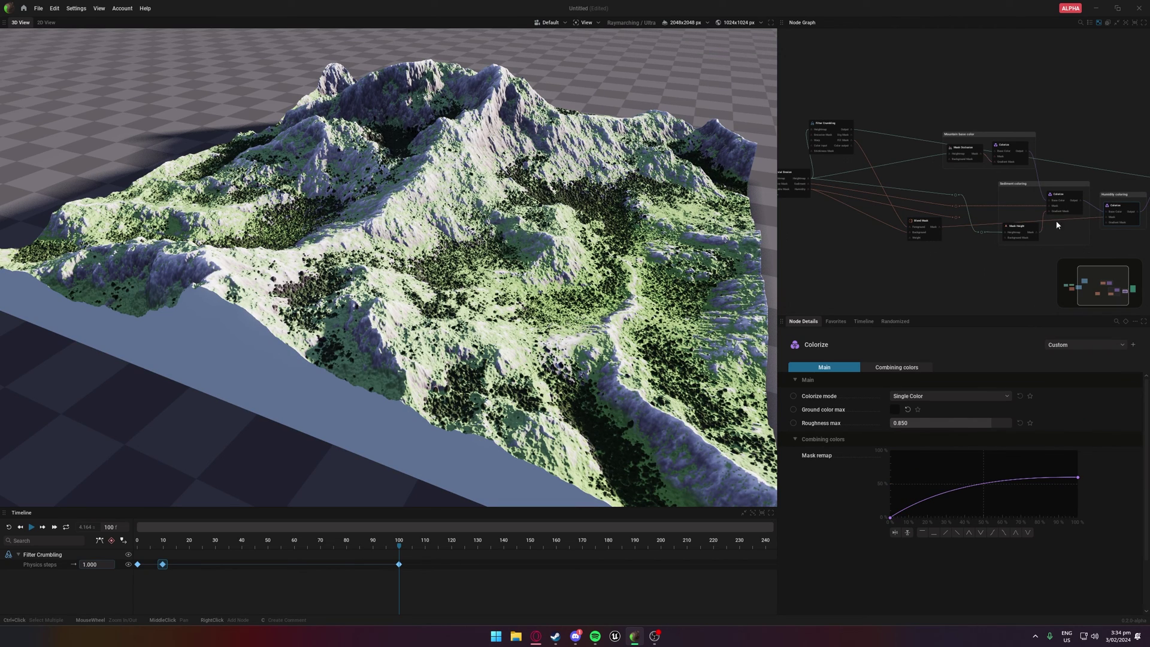
# Set the Blend Mask node's blend mode to Max and inspect the recolored terrain.
pyautogui.click(922, 227)
pyautogui.click(929, 397)
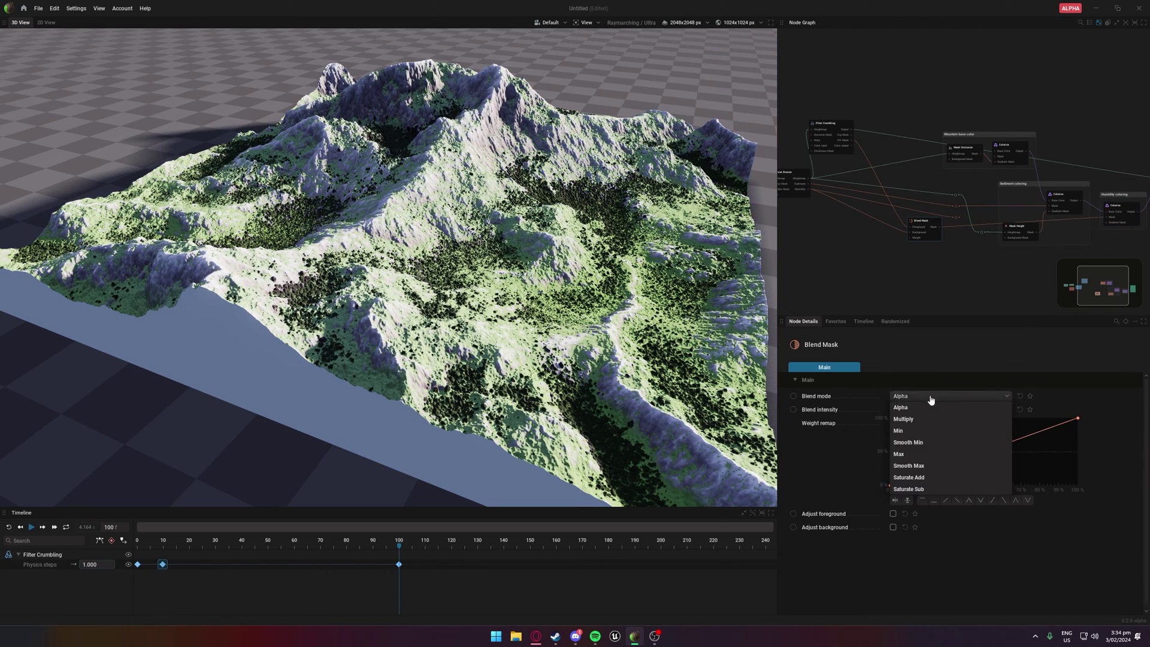
pyautogui.click(917, 454)
pyautogui.moveTo(497, 390); pyautogui.dragTo(288, 383)
# Raise the end of the humidity coloring Colorize node's mask remap curve to 100 %.
pyautogui.click(1117, 207)
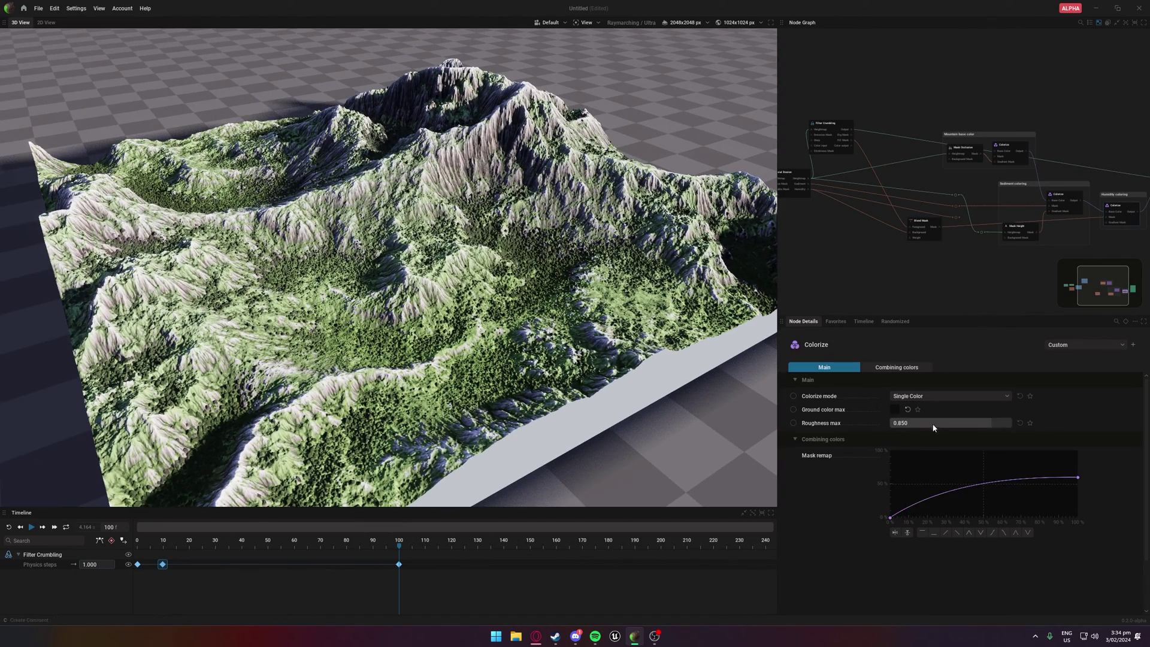
pyautogui.moveTo(1078, 479); pyautogui.dragTo(1044, 450)
pyautogui.moveTo(510, 336); pyautogui.dragTo(635, 353)
pyautogui.click(895, 288)
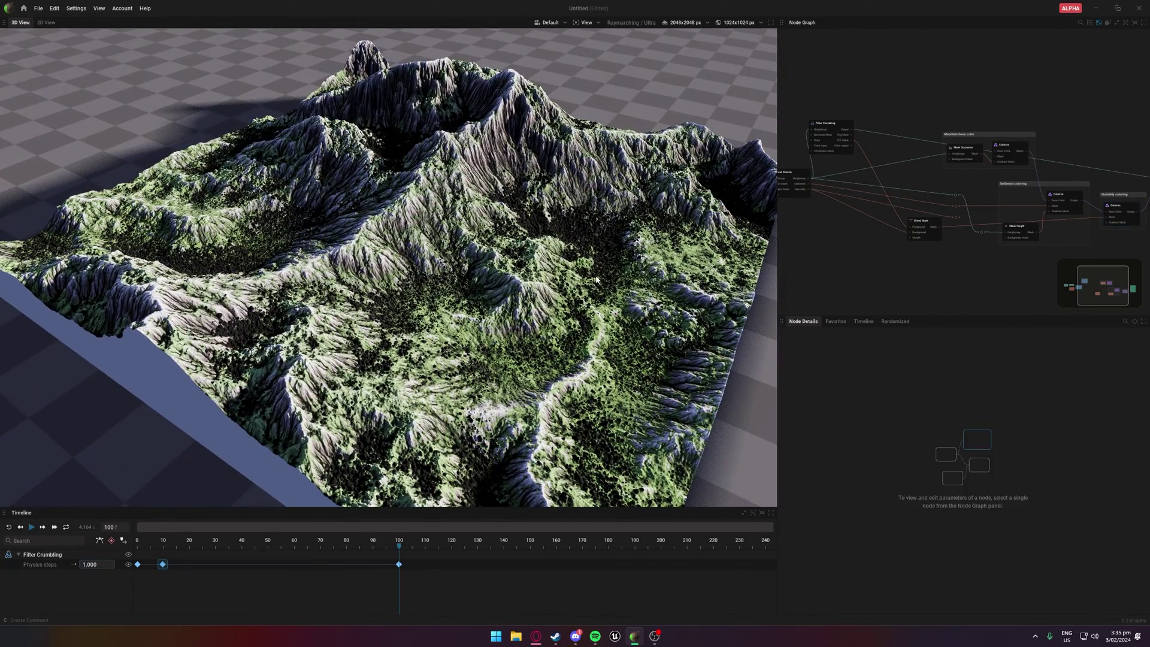
# Play the crumbling animation from frame 0 past the last keyframe and stop it.
pyautogui.press('Home')
pyautogui.press('space')
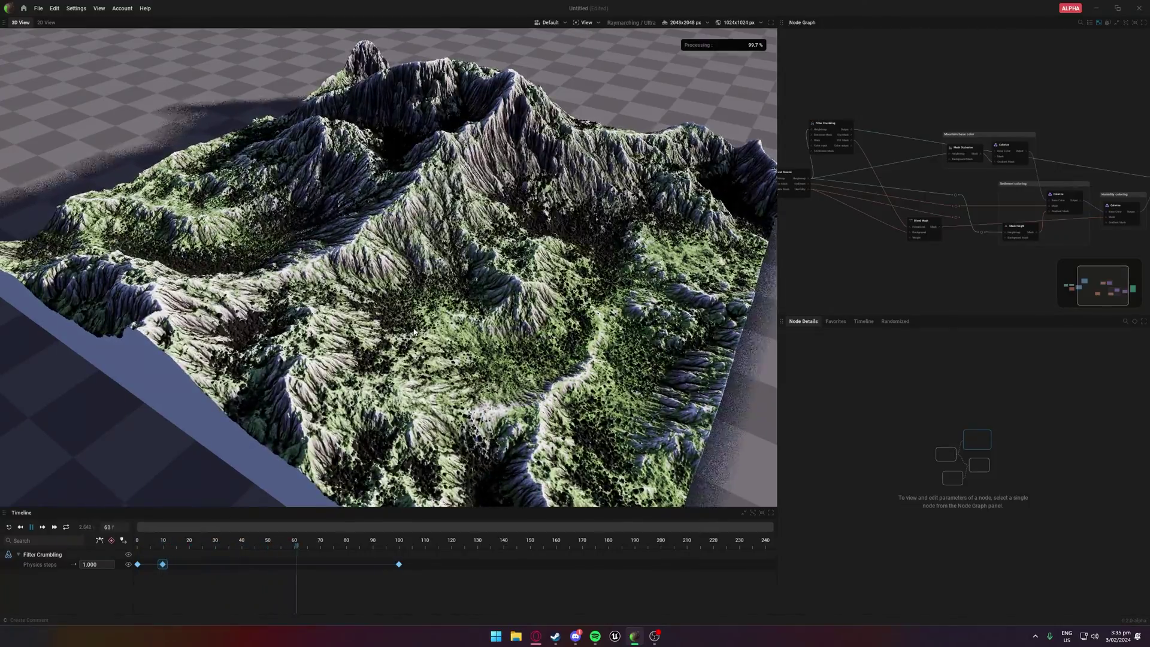
pyautogui.press('space')
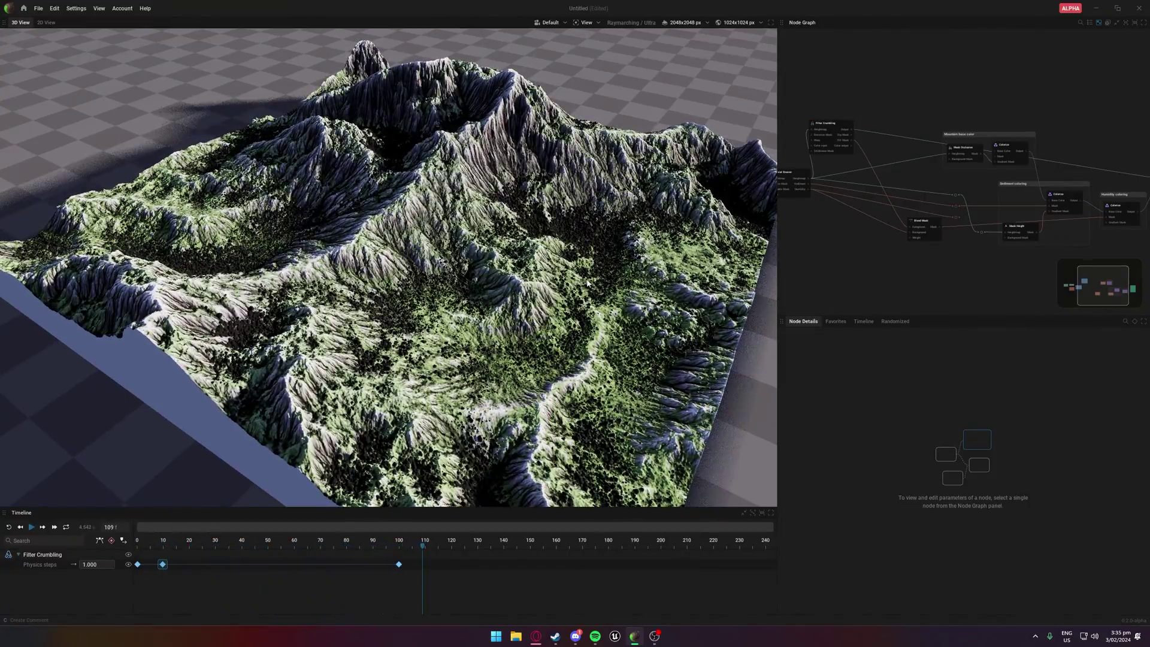
# Set the terrain resolution to 1 m/pixel and replay the crumbling animation.
pyautogui.click(689, 22)
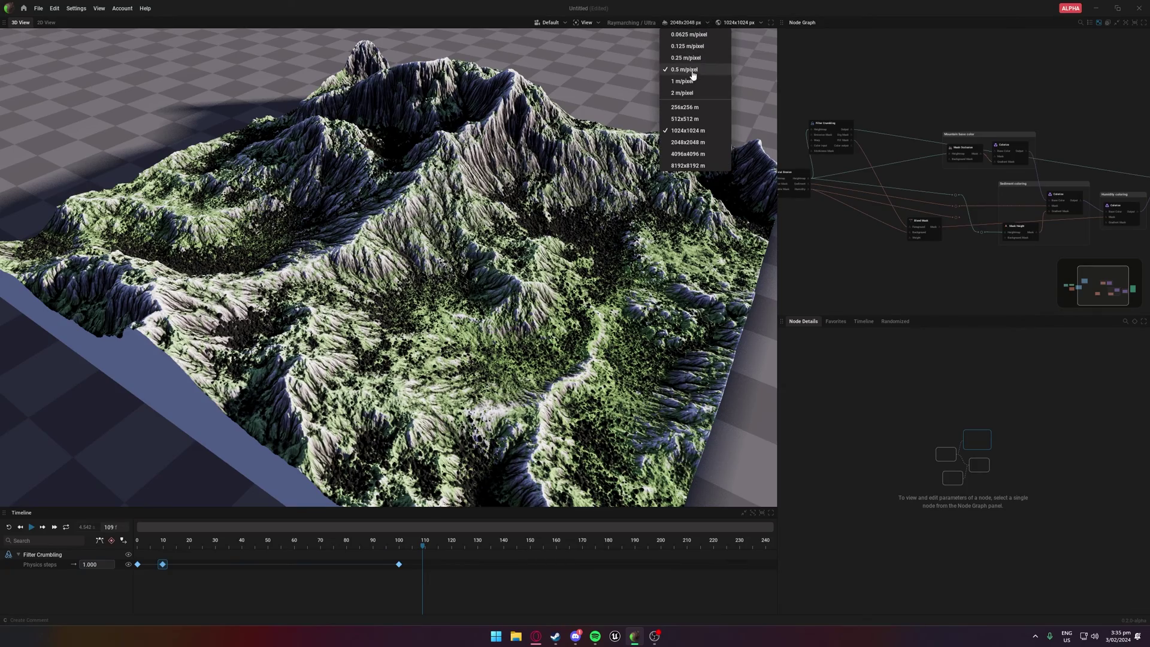
pyautogui.click(692, 75)
pyautogui.press('space')
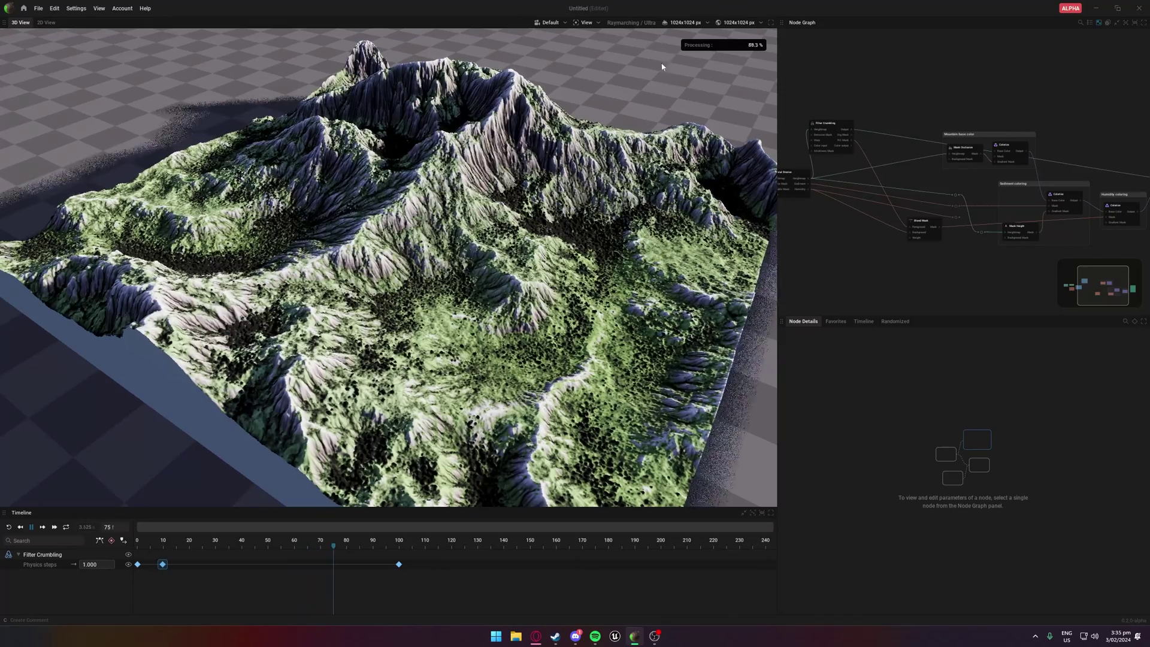
# Set the viewport quality to Low, replay the crumbling animation and inspect the debris from several angles.
pyautogui.click(587, 22)
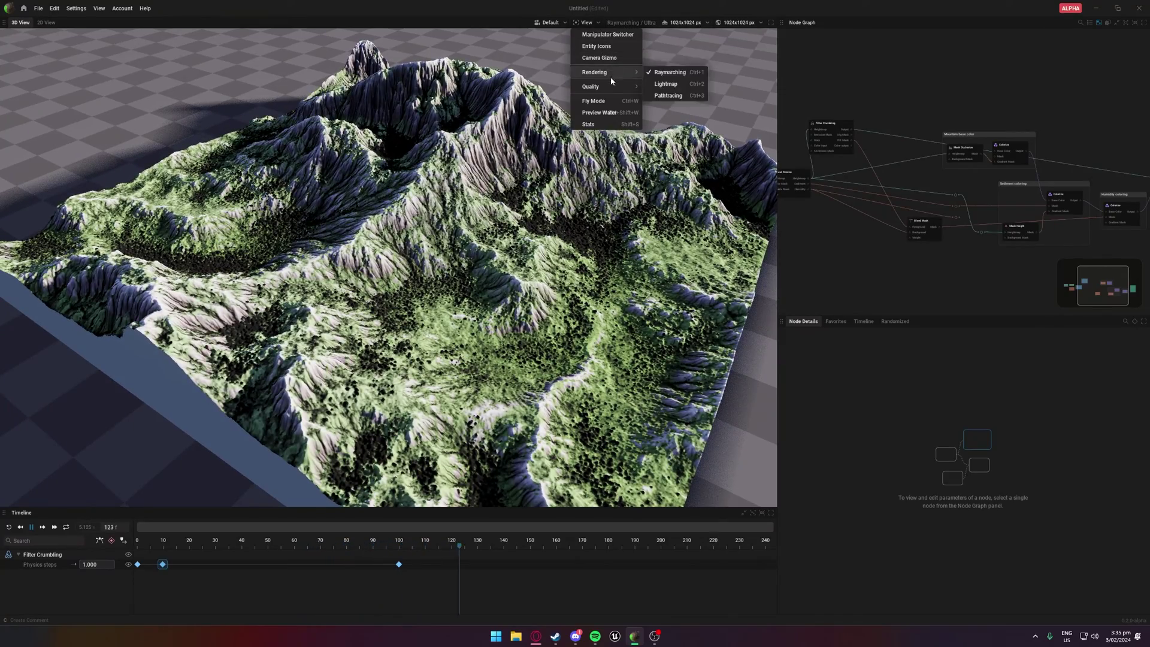
pyautogui.moveTo(610, 73)
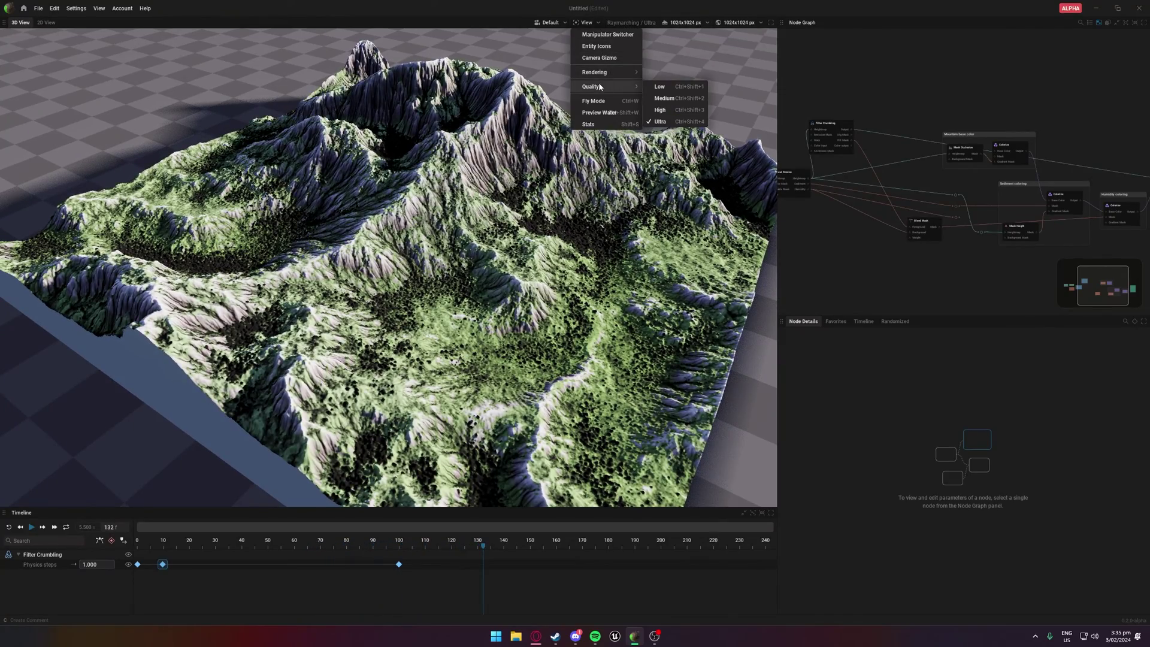
pyautogui.click(670, 96)
pyautogui.press('r')
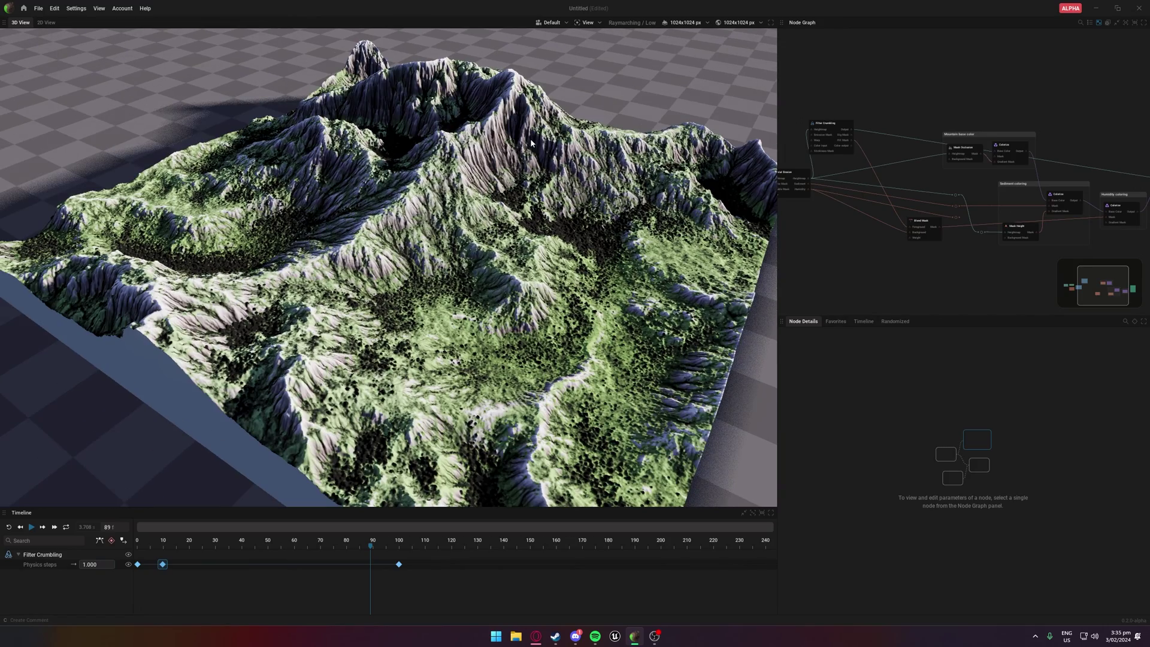
pyautogui.moveTo(531, 139); pyautogui.dragTo(570, 153)
pyautogui.moveTo(882, 222); pyautogui.dragTo(973, 213, button='middle')
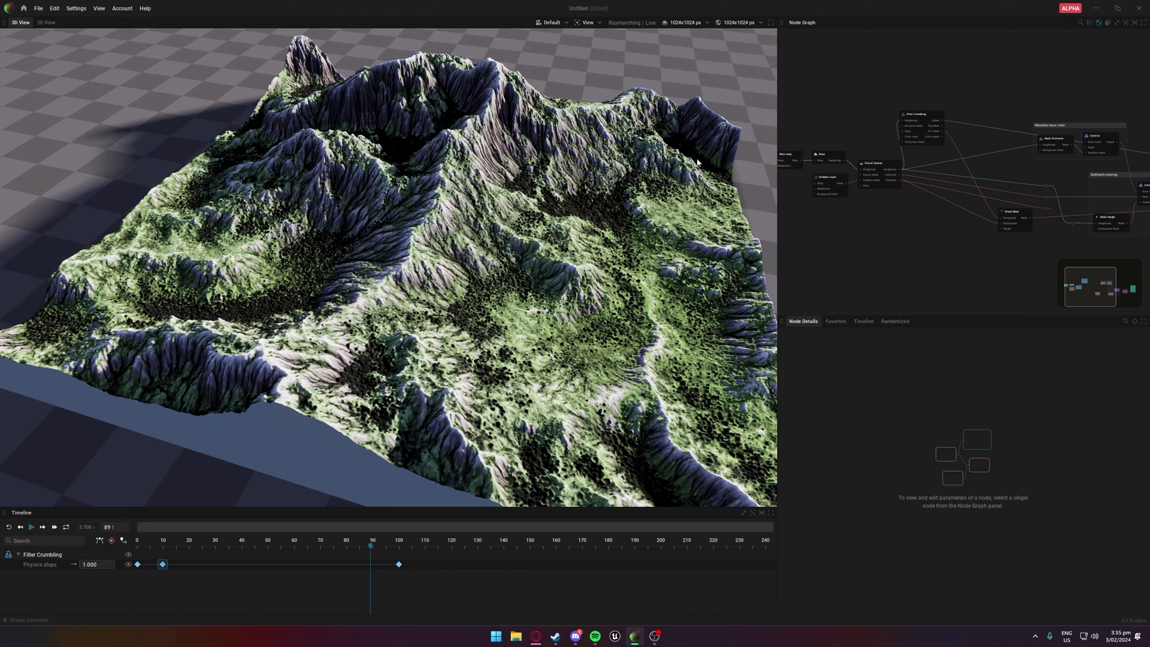
pyautogui.moveTo(613, 210); pyautogui.dragTo(674, 213)
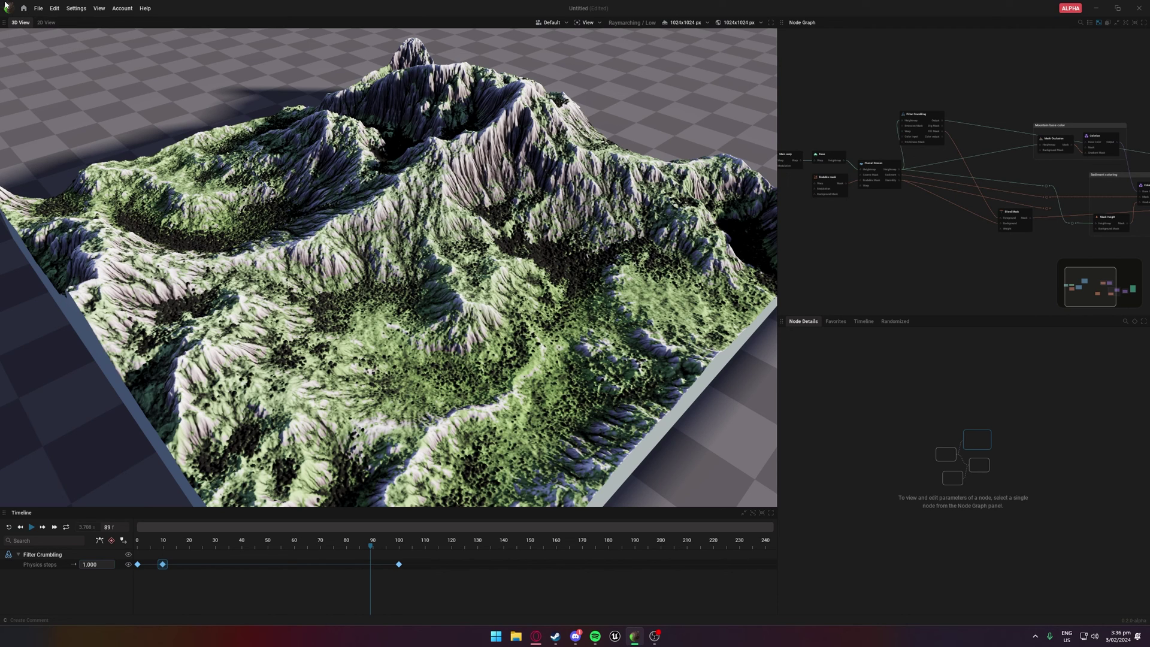
# Open the recent Salt Flats project, discarding the current project's unsaved changes.
pyautogui.click(24, 8)
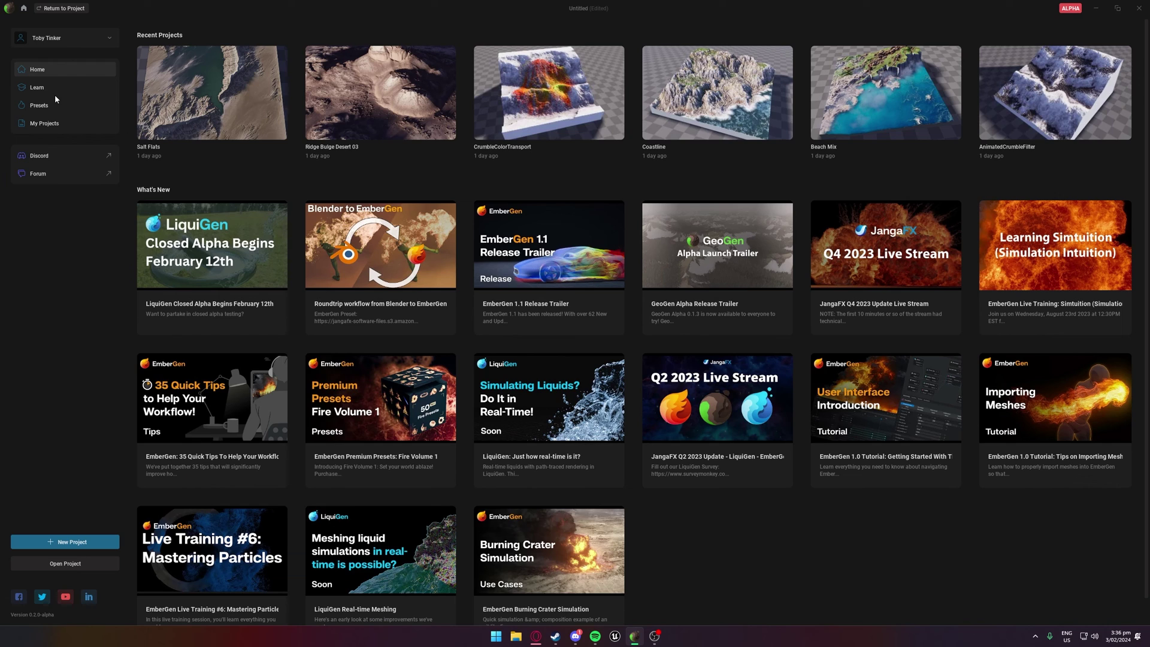
pyautogui.click(228, 102)
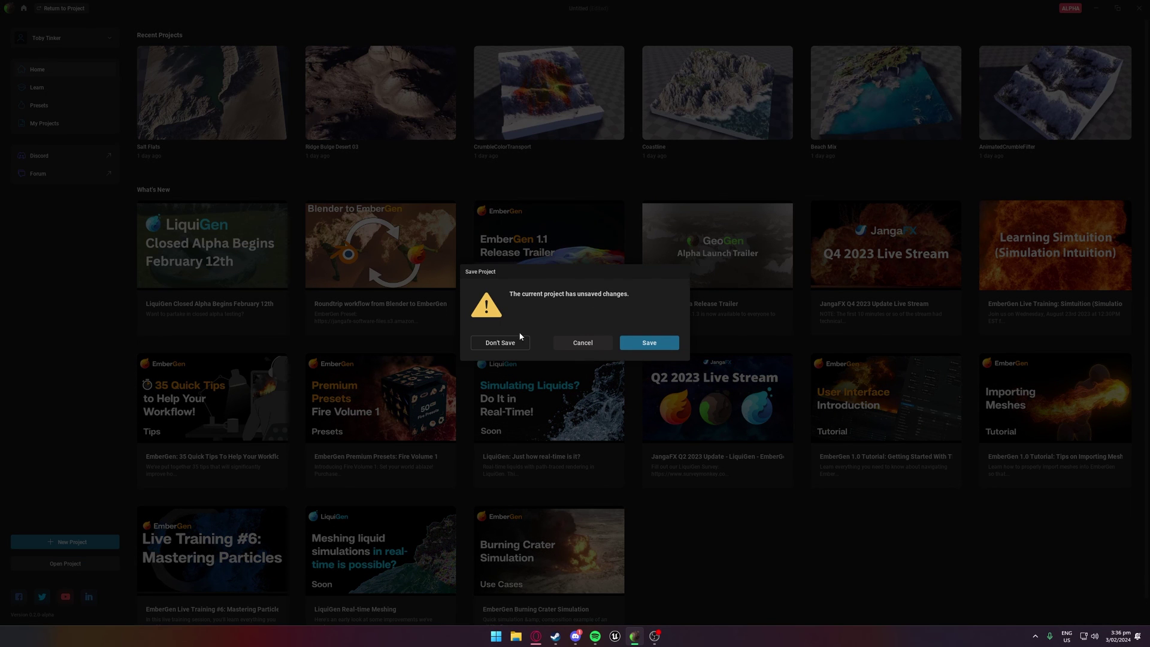
pyautogui.click(520, 340)
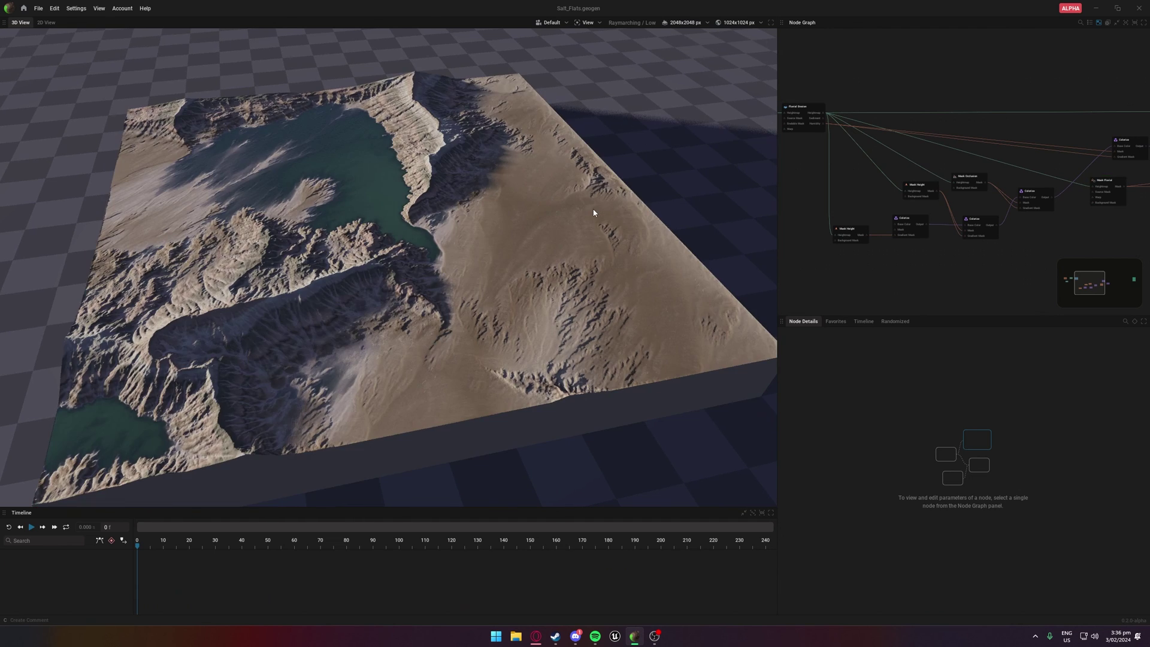
# Inspect the Salt Flats terrain from the lake side and set the viewport quality to Ultra.
pyautogui.moveTo(294, 206); pyautogui.dragTo(527, 210)
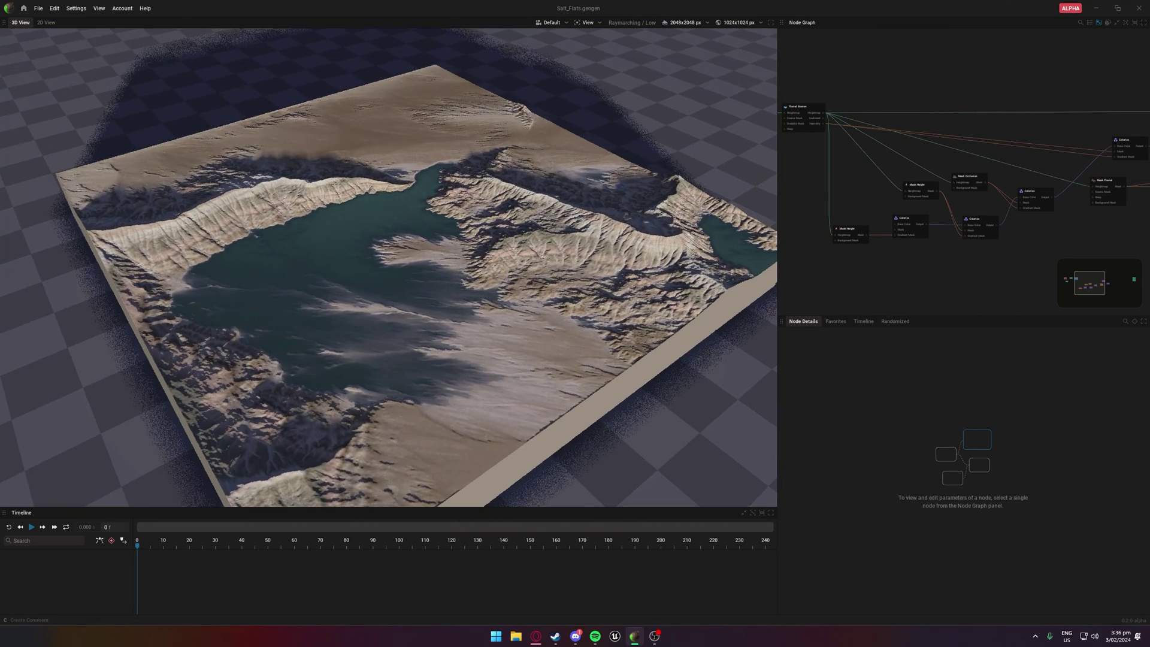
pyautogui.click(677, 22)
pyautogui.click(586, 22)
pyautogui.moveTo(593, 87)
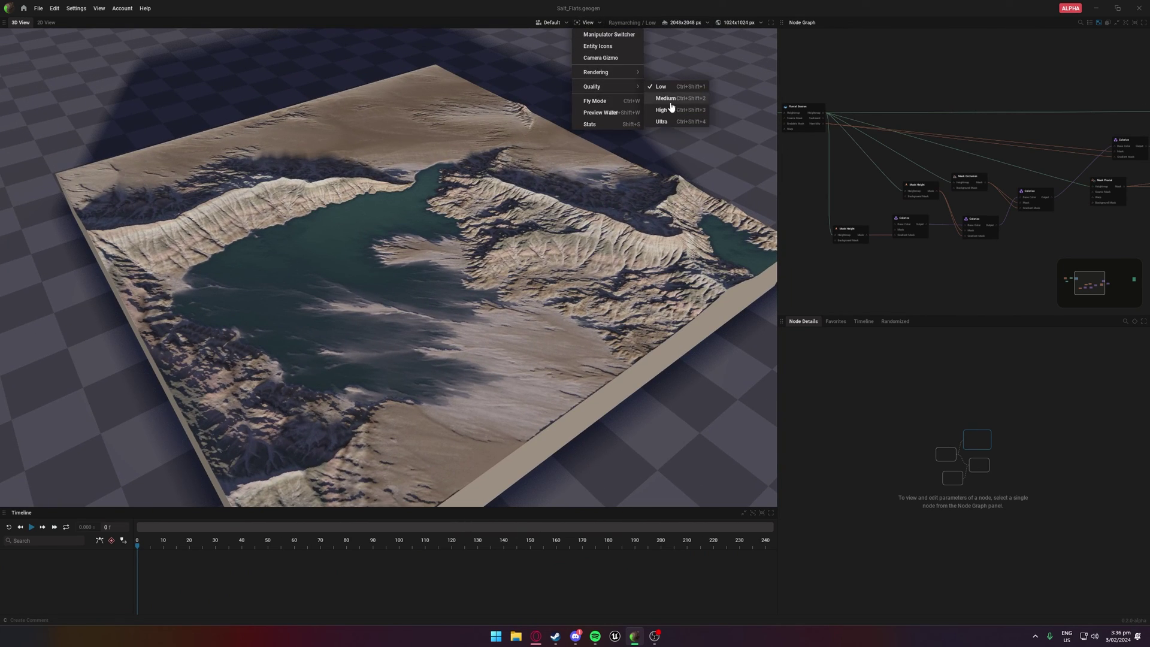
pyautogui.click(661, 121)
# Switch the viewport rendering to Pathtracing and set the terrain resolution to 0.25 m/pixel.
pyautogui.click(586, 22)
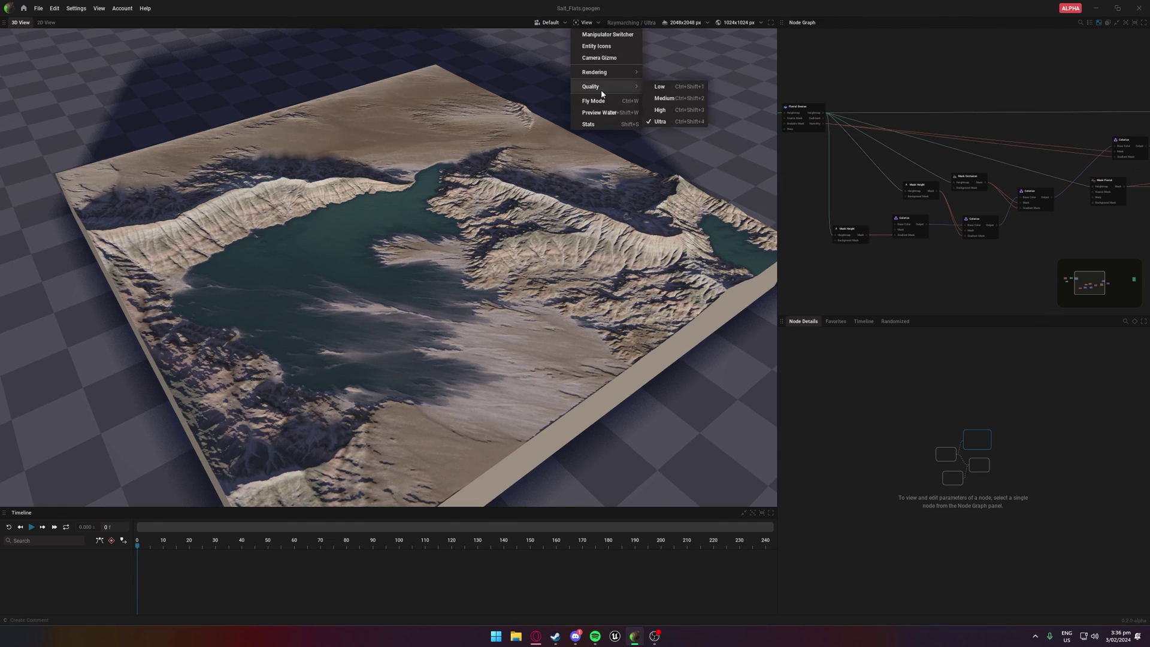
pyautogui.click(663, 91)
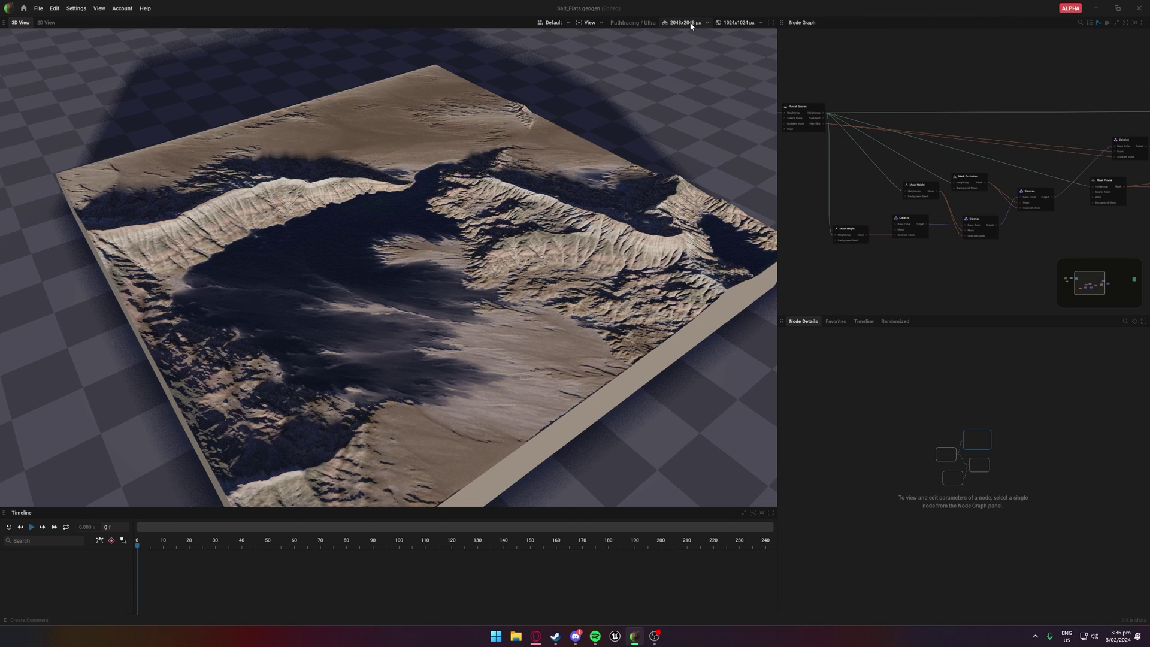
pyautogui.click(691, 25)
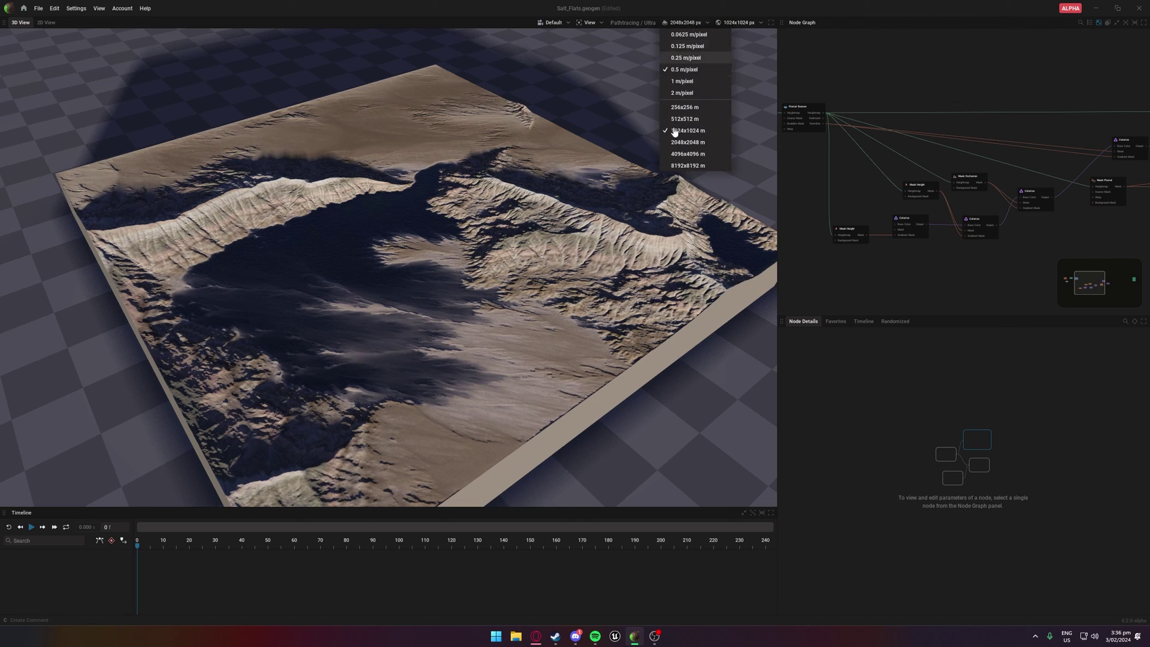
pyautogui.click(699, 69)
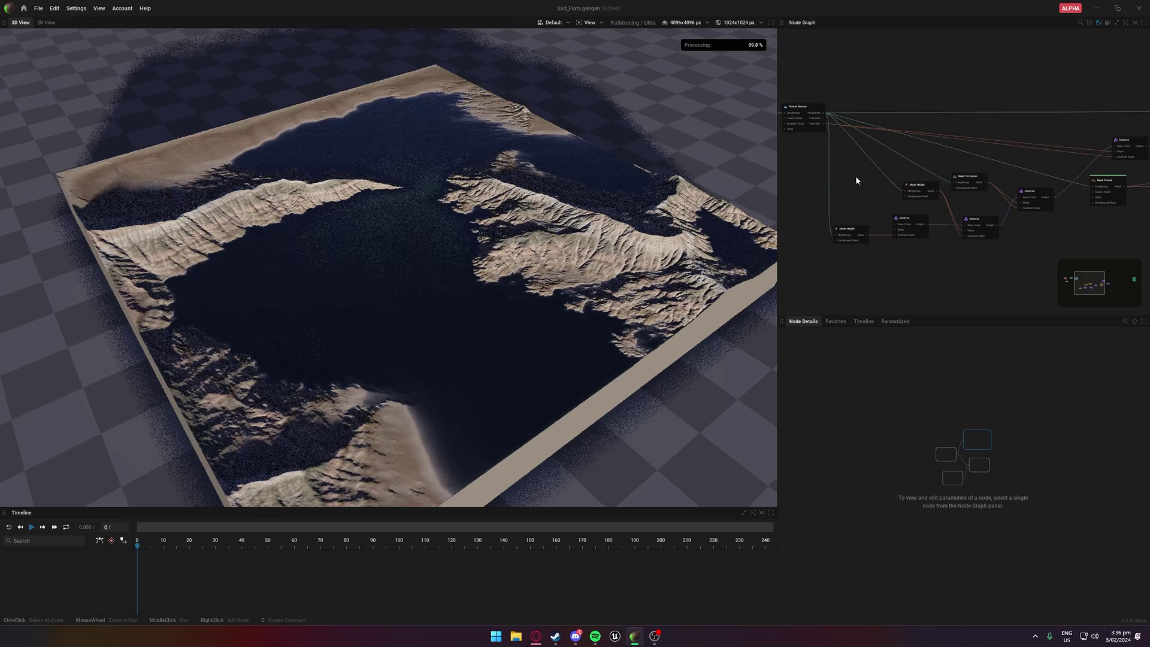
# Set the Renderer node's water level to about 94.3 meters.
pyautogui.moveTo(857, 180); pyautogui.dragTo(795, 180, button='middle')
pyautogui.moveTo(1041, 229); pyautogui.dragTo(837, 226, button='middle')
pyautogui.moveTo(966, 214); pyautogui.dragTo(764, 224, button='middle')
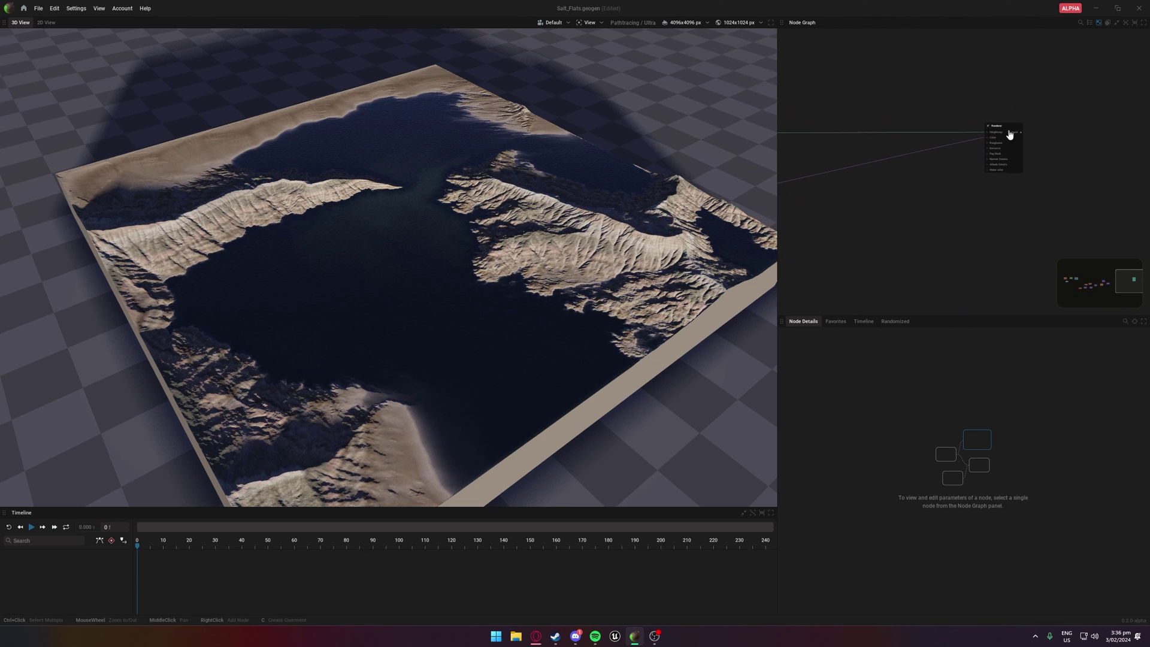
pyautogui.click(1009, 133)
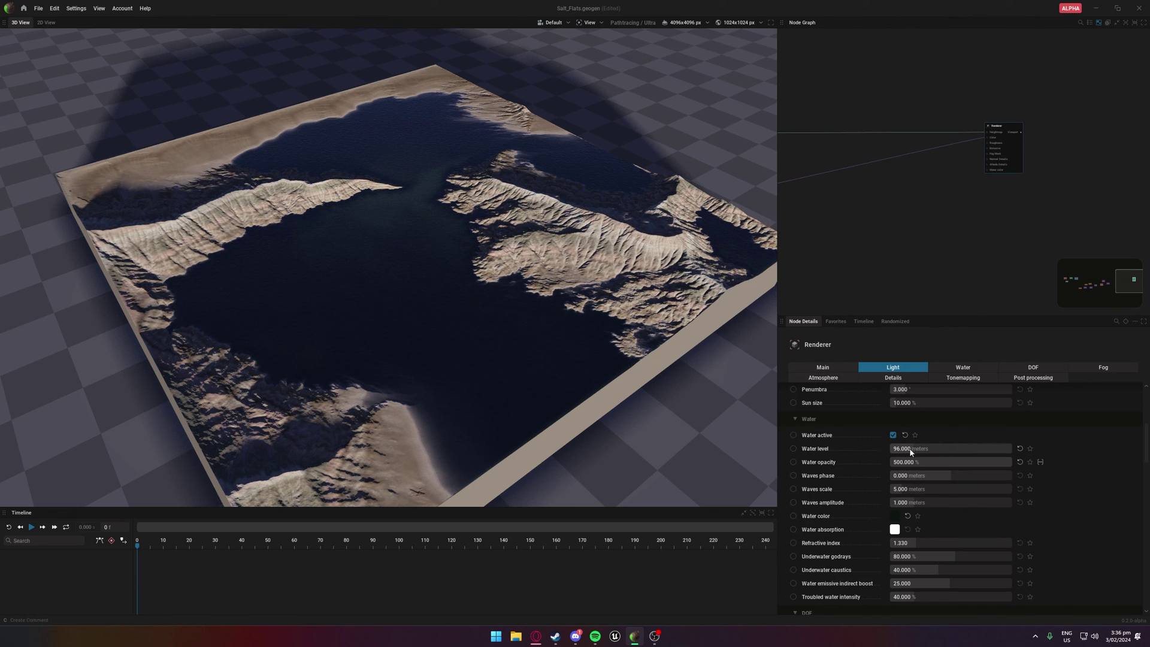
pyautogui.moveTo(911, 453); pyautogui.dragTo(910, 452)
# Examine the Salt Flats water and shoreline from far and near, and return to the home screen.
pyautogui.scroll(-3, 612, 436)
pyautogui.moveTo(565, 393); pyautogui.dragTo(650, 355)
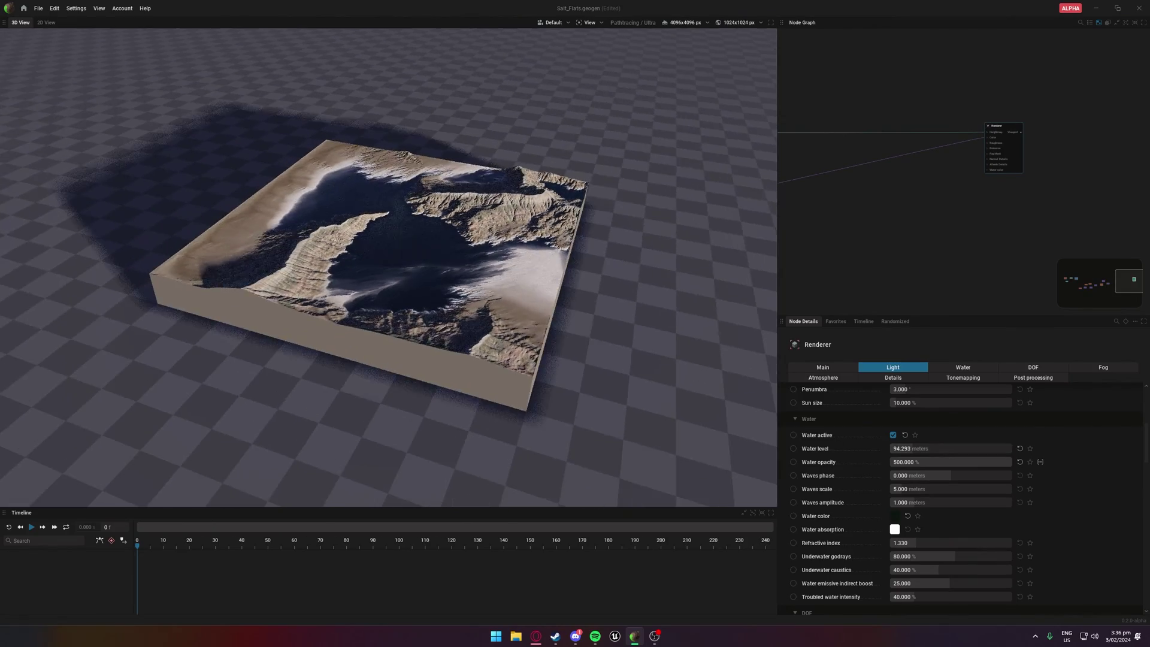
pyautogui.scroll(7, 565, 393)
pyautogui.moveTo(419, 299); pyautogui.dragTo(567, 329)
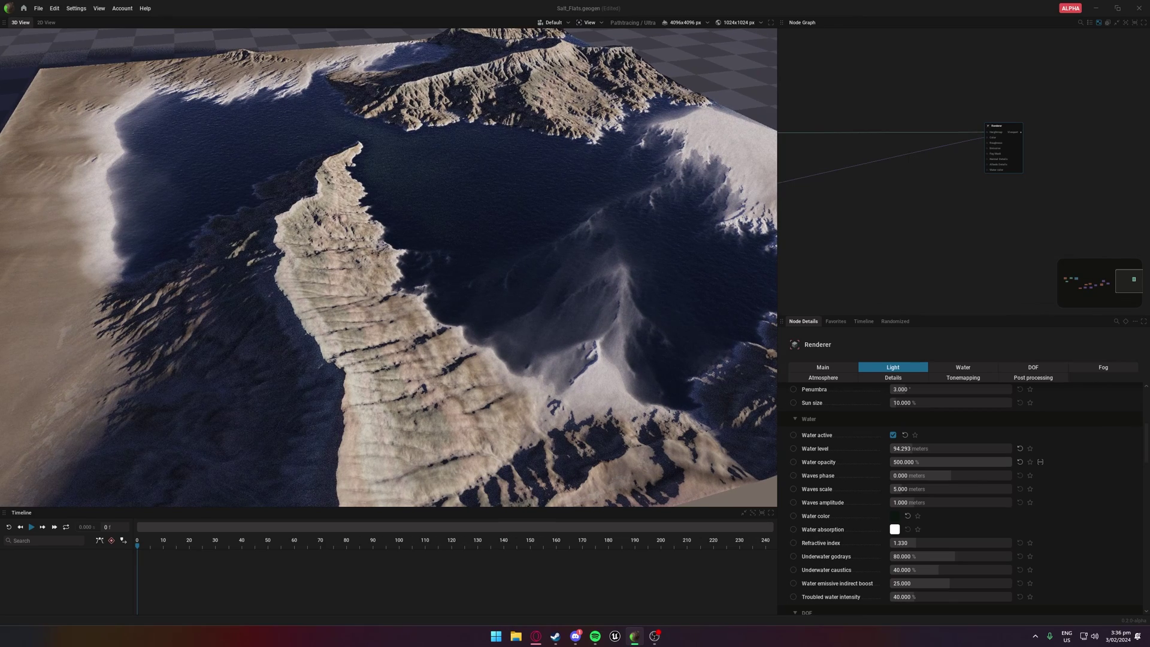
pyautogui.scroll(-5, 483, 344)
pyautogui.click(27, 8)
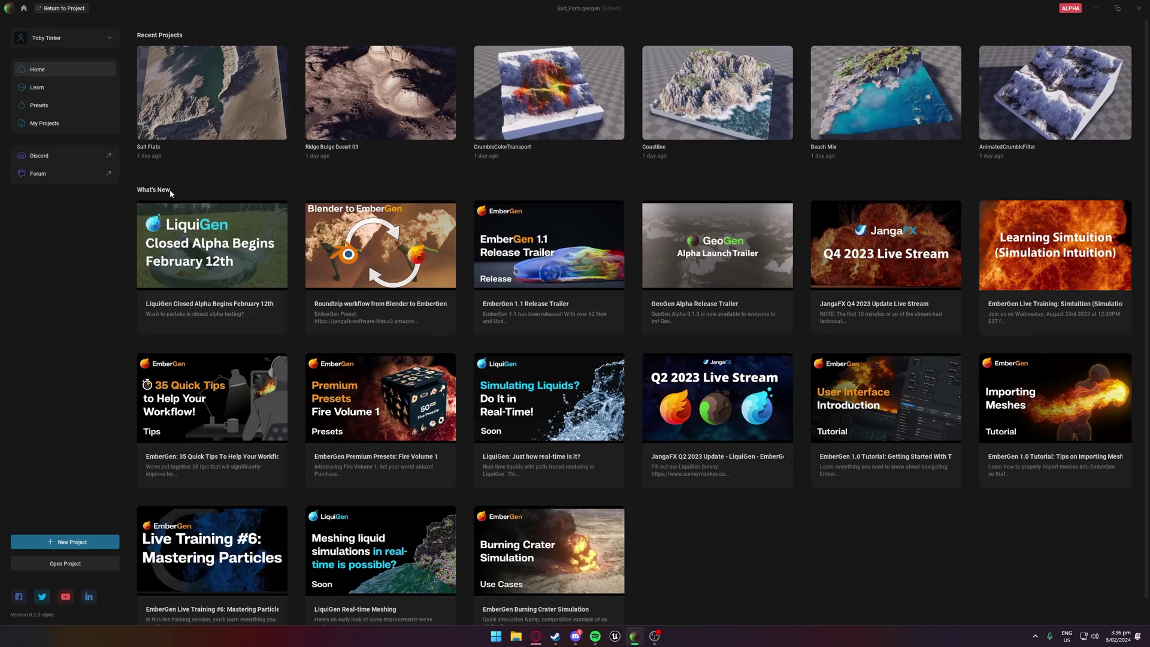
# Browse the presets and open the Terrain2 preset without saving the changes to the Salt Flats project.
pyautogui.click(42, 106)
pyautogui.scroll(-5, 587, 231)
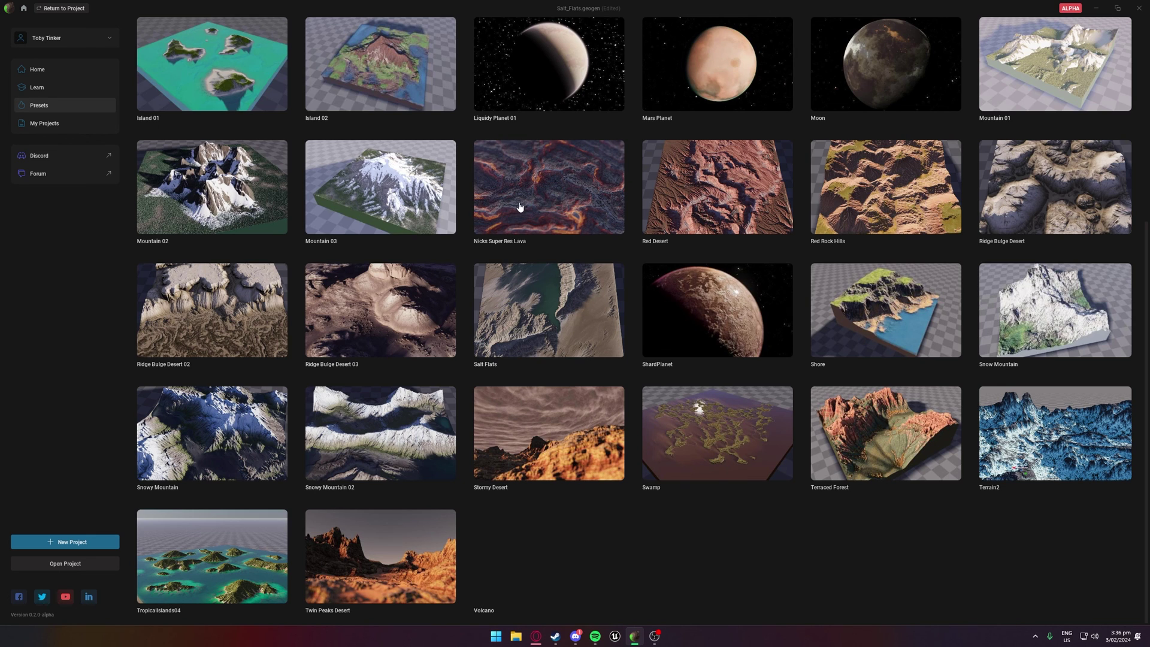
pyautogui.scroll(1, 521, 205)
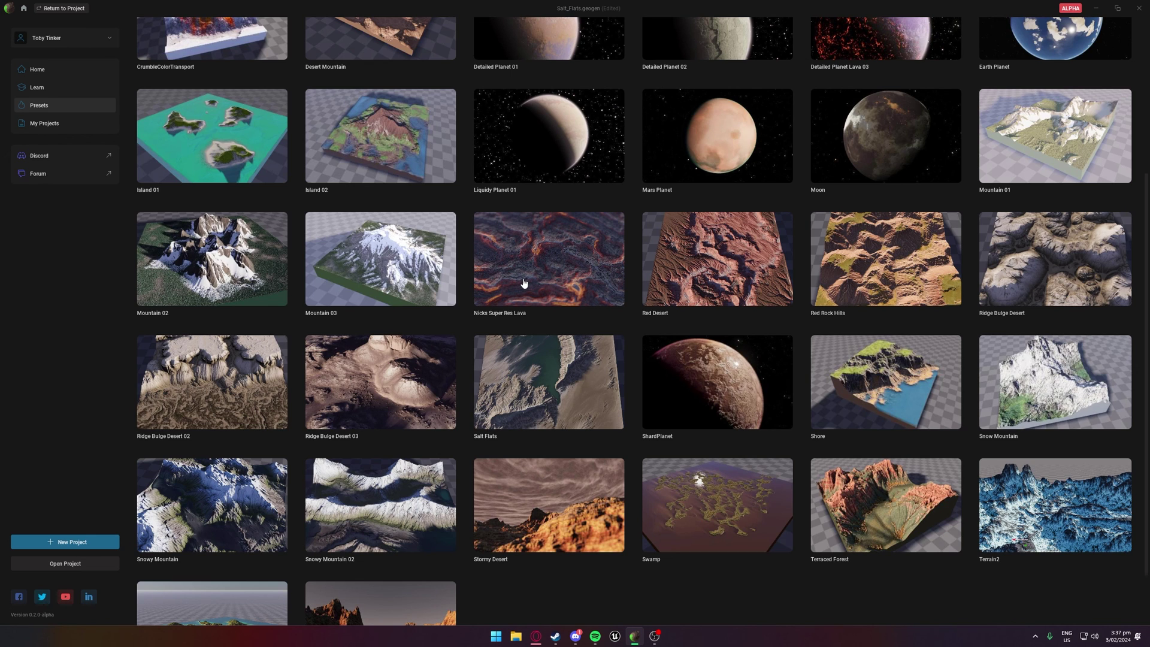
pyautogui.scroll(1, 523, 283)
pyautogui.scroll(-2, 532, 287)
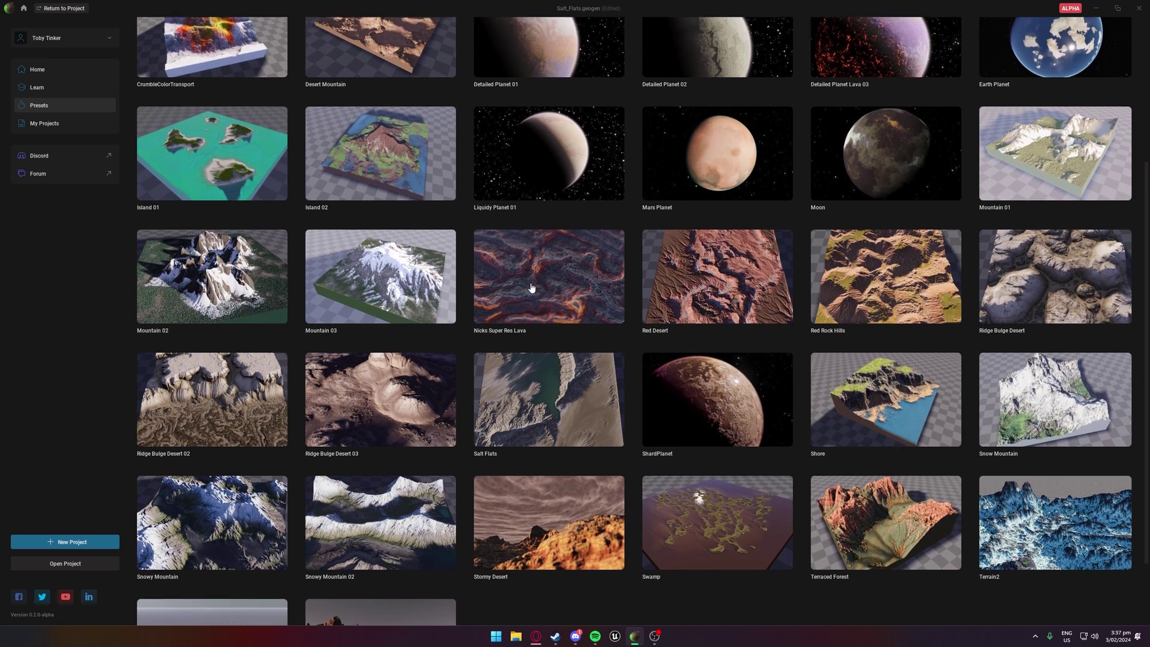
pyautogui.scroll(-1, 531, 288)
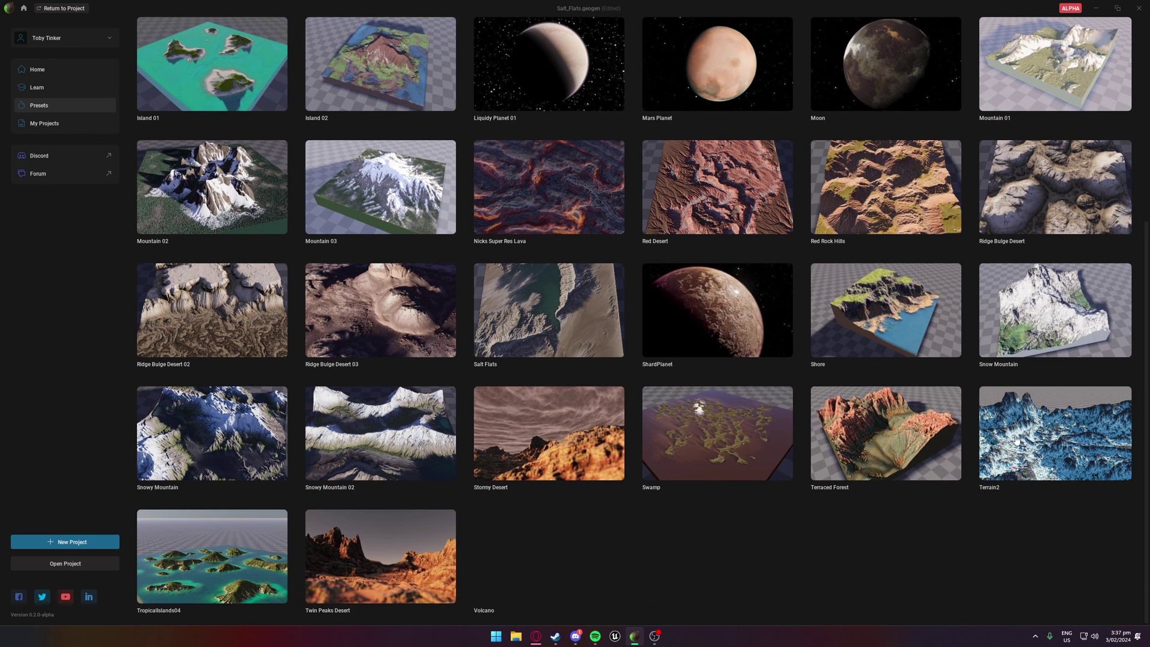
pyautogui.click(1044, 418)
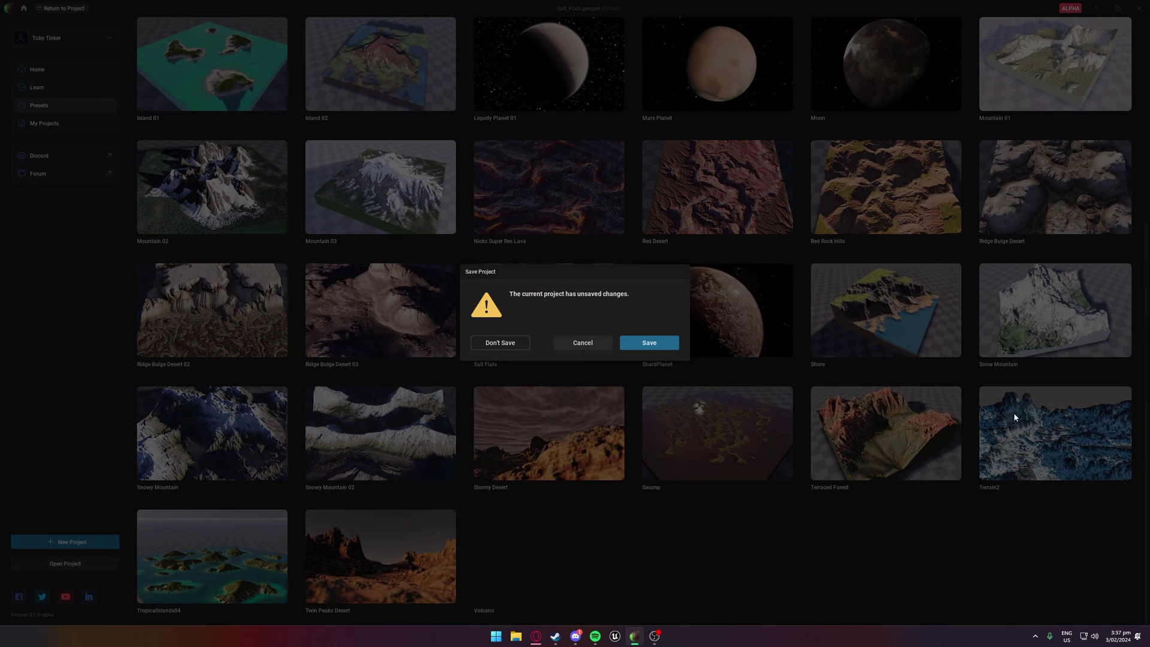
pyautogui.click(511, 343)
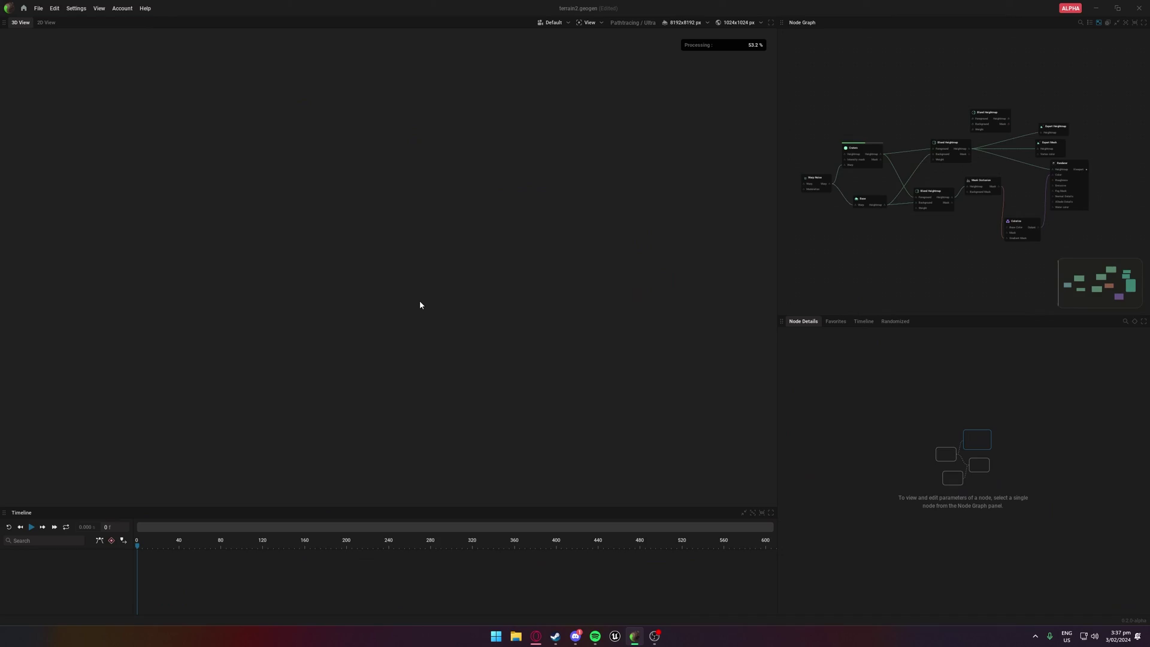